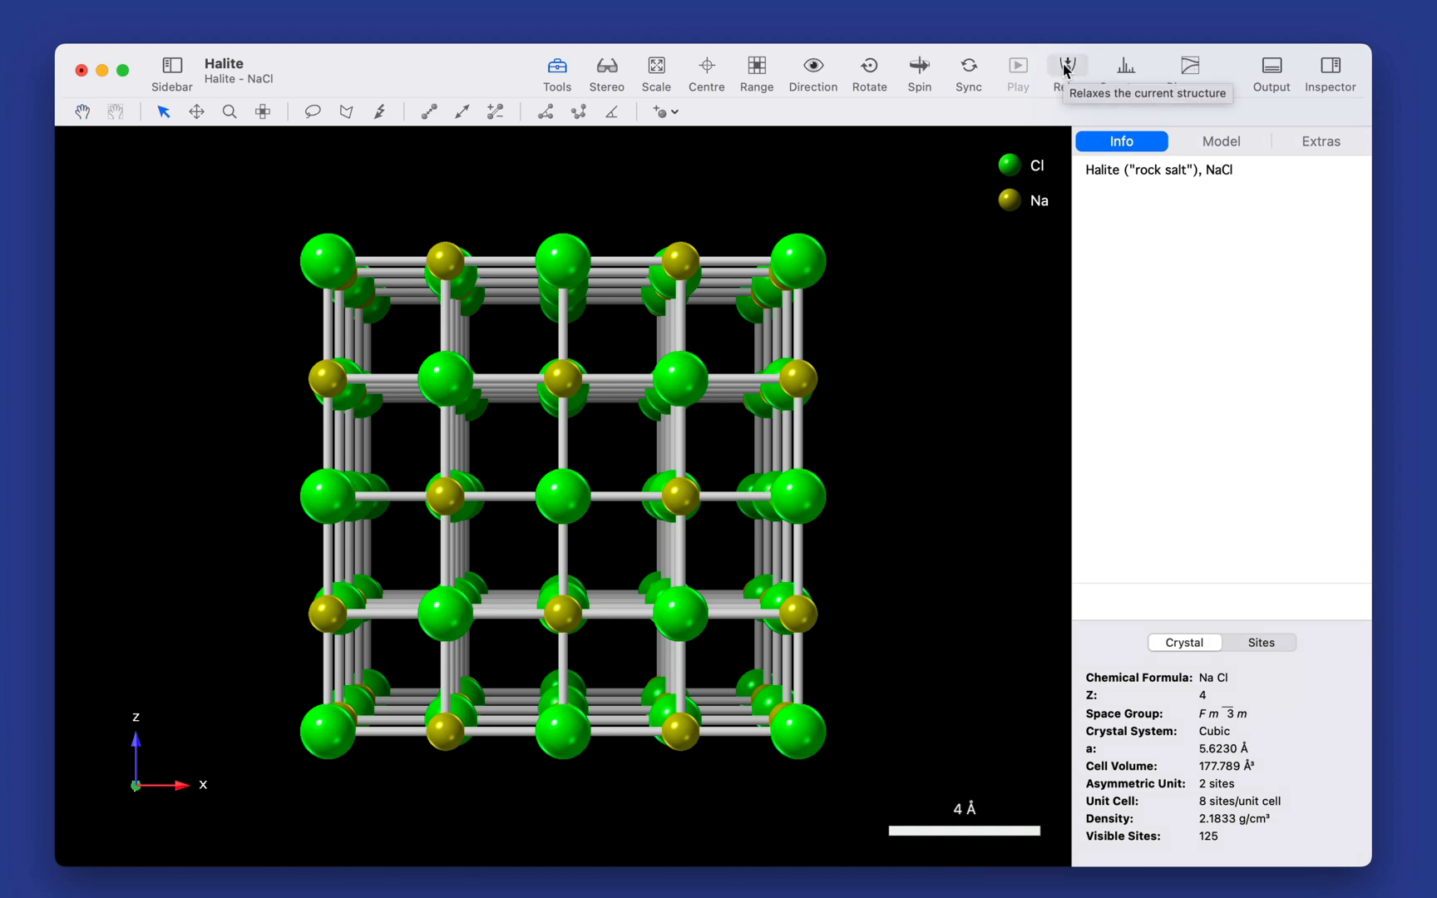
Preview the halite structure spinning, and try selecting a central chlorine atom along with the adjacent sodium atom.
{"action": "left_click", "coordinate": [918, 68]}
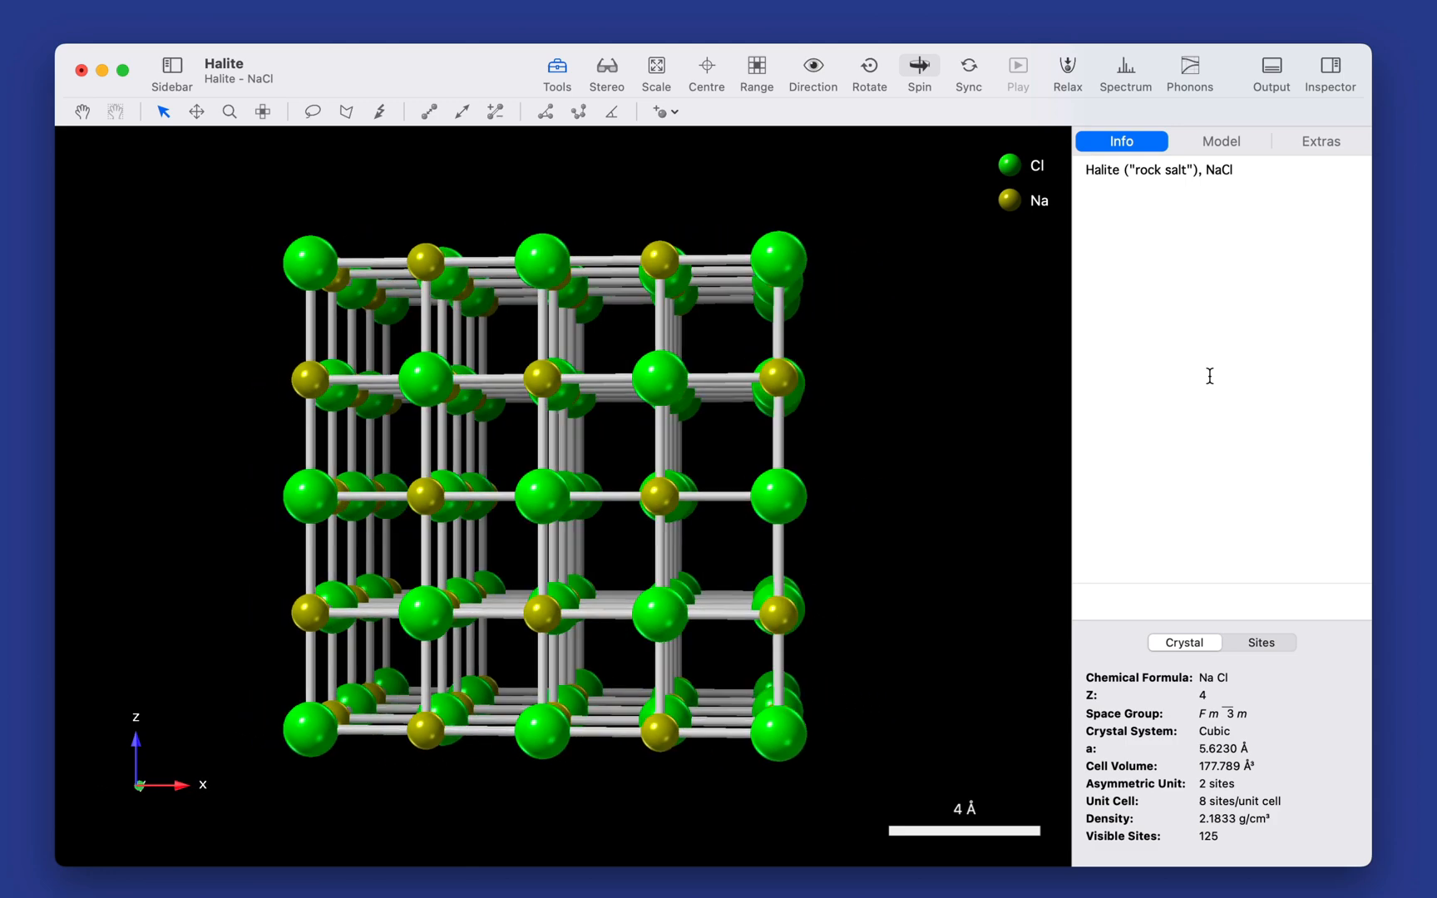
{"action": "left_click", "coordinate": [919, 66]}
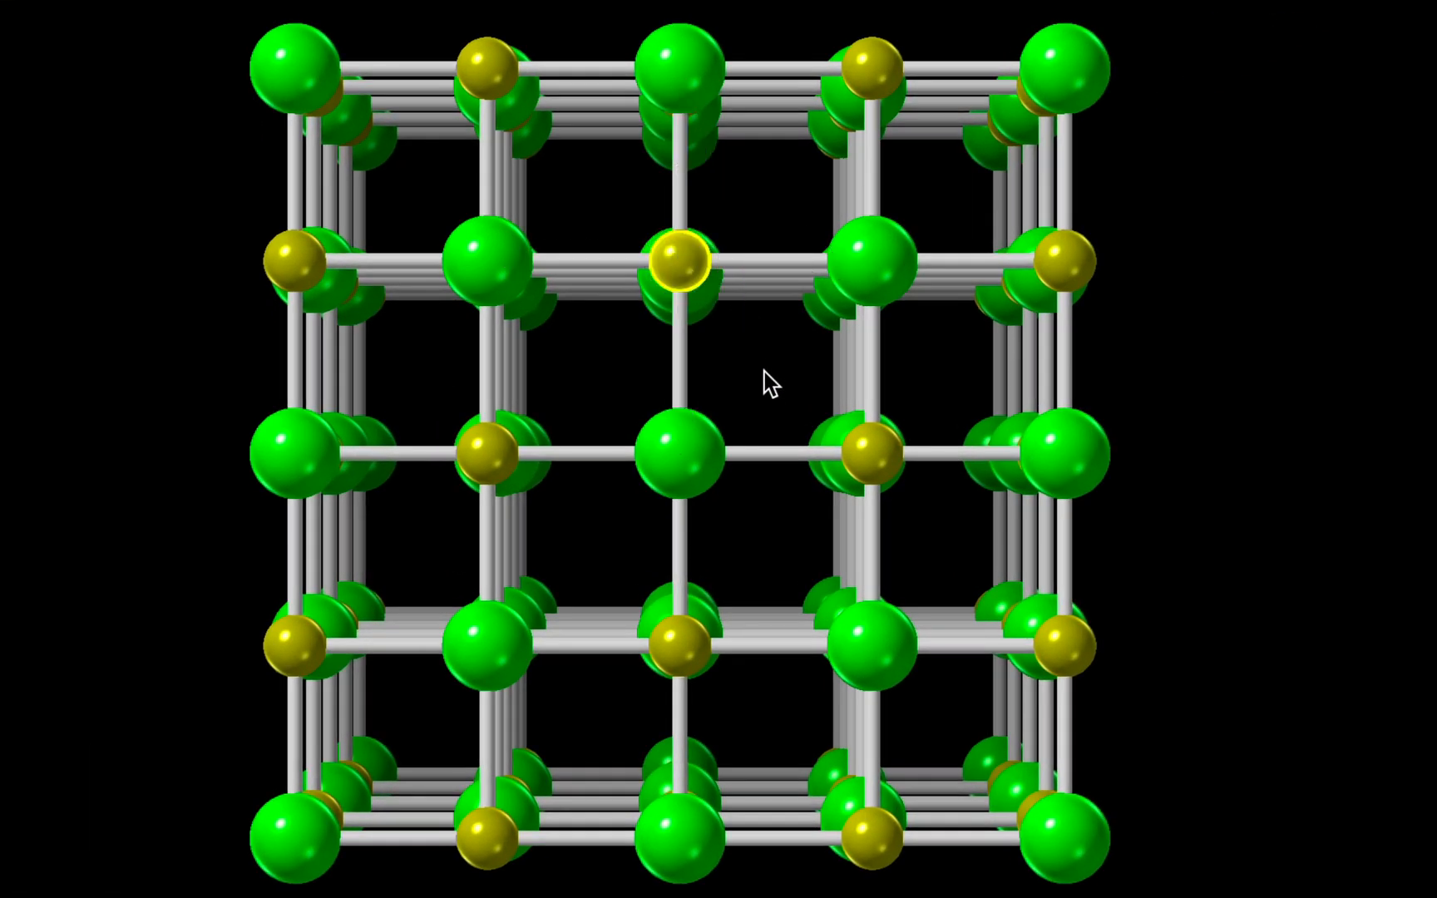
{"action": "left_click", "coordinate": [702, 456]}
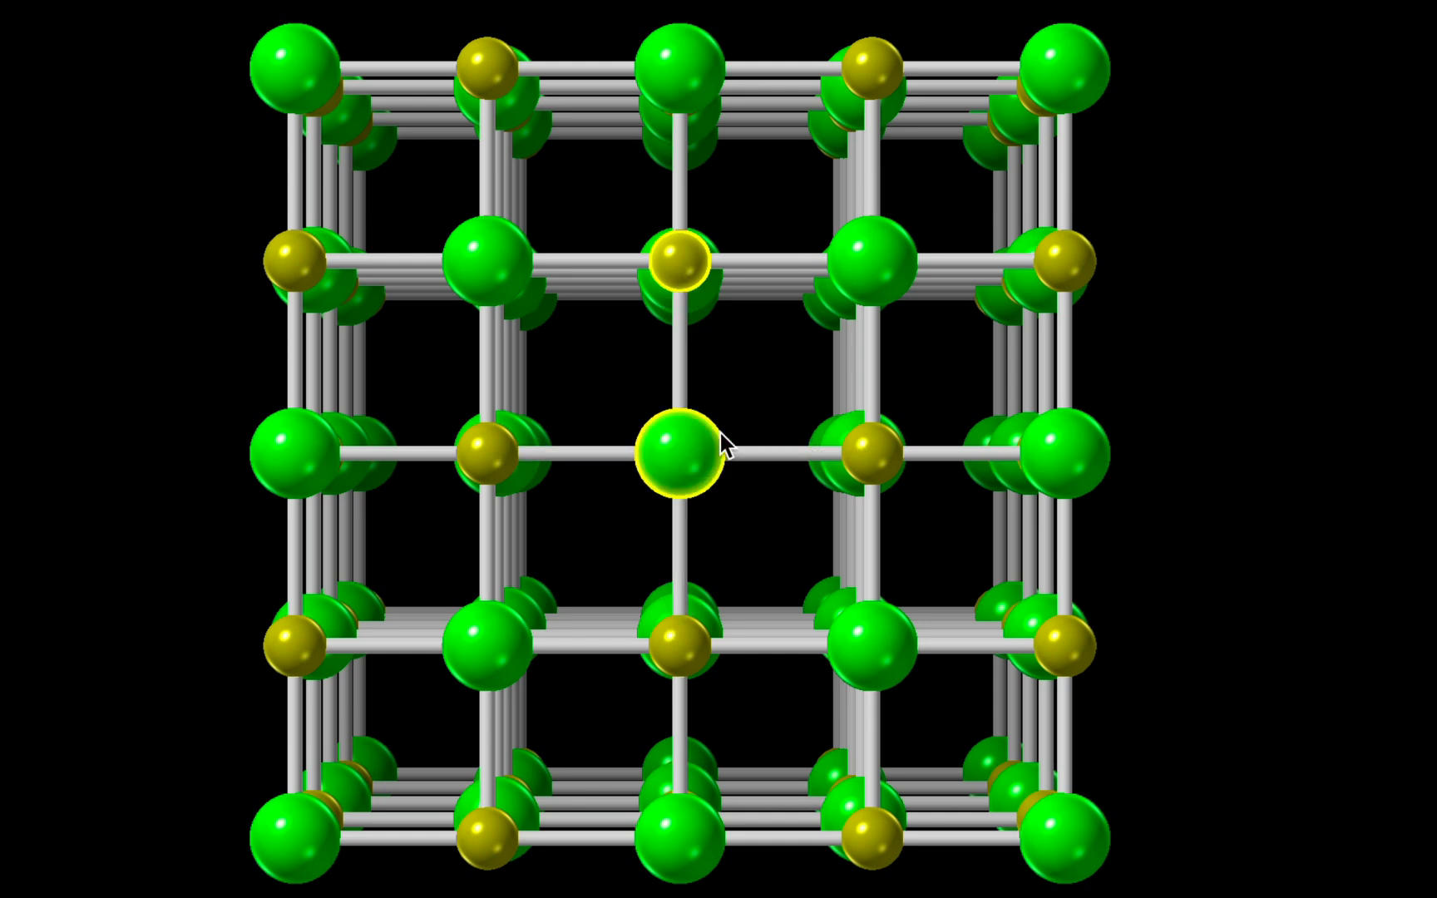
{"action": "left_click", "coordinate": [779, 374]}
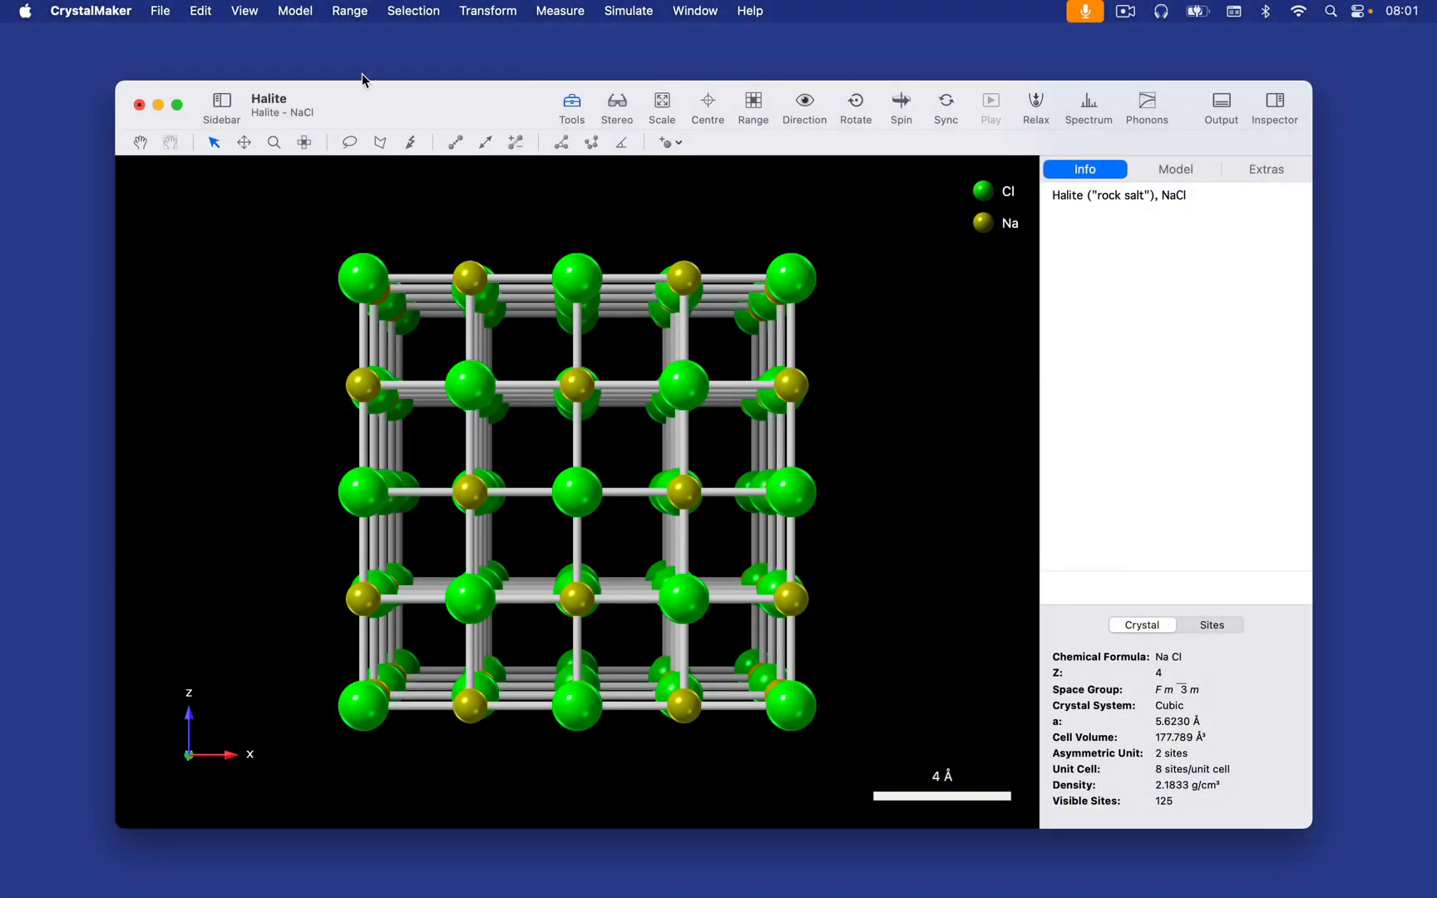
Open the Phonons Explorer for the halite structure and enlarge its window to fill the screen.
{"action": "left_click", "coordinate": [608, 18]}
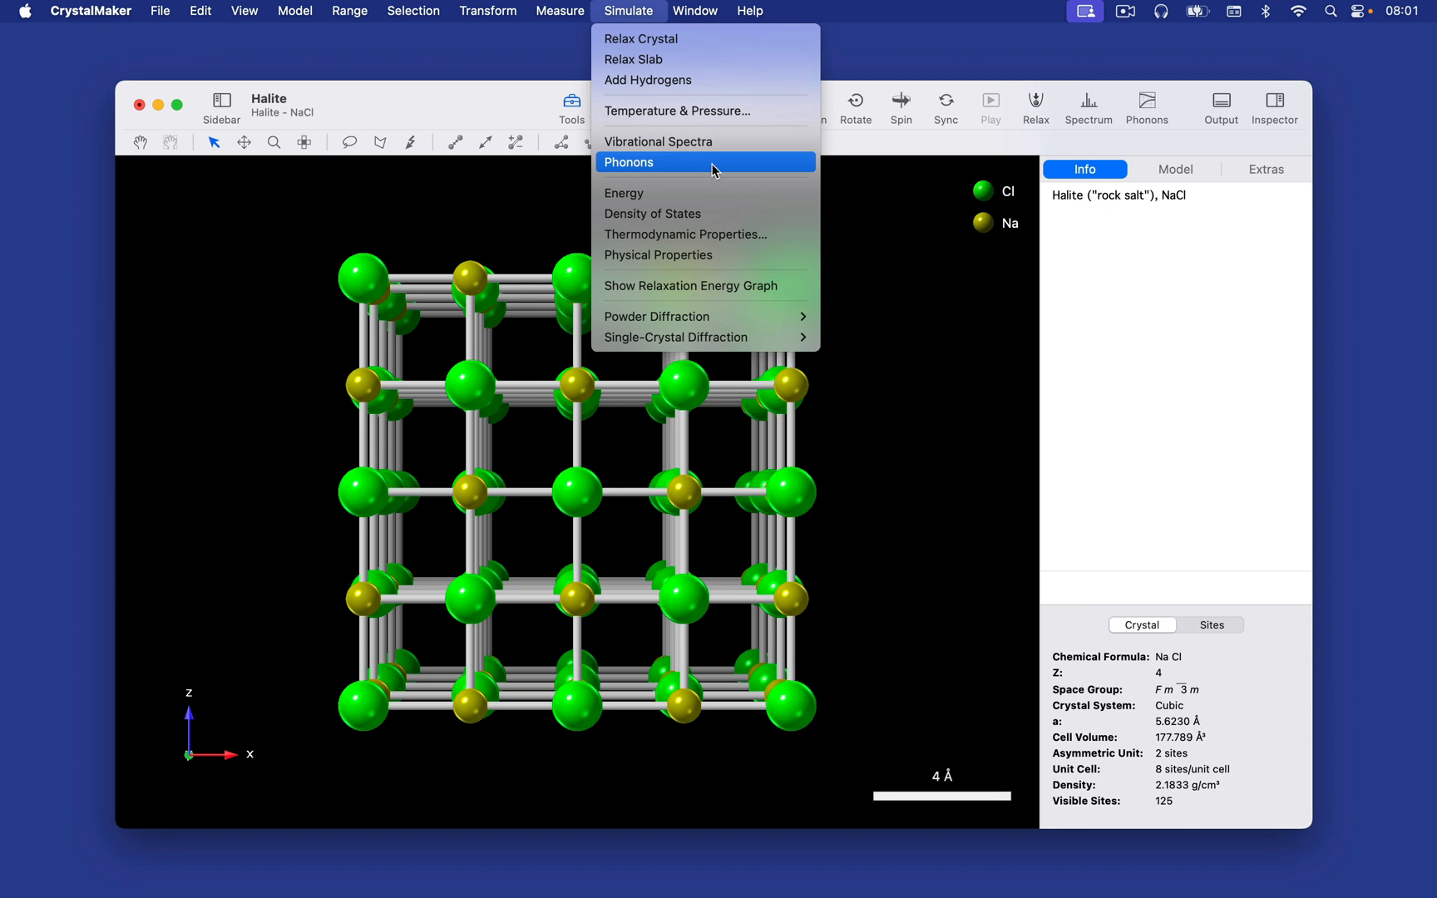
{"action": "left_click", "coordinate": [940, 254]}
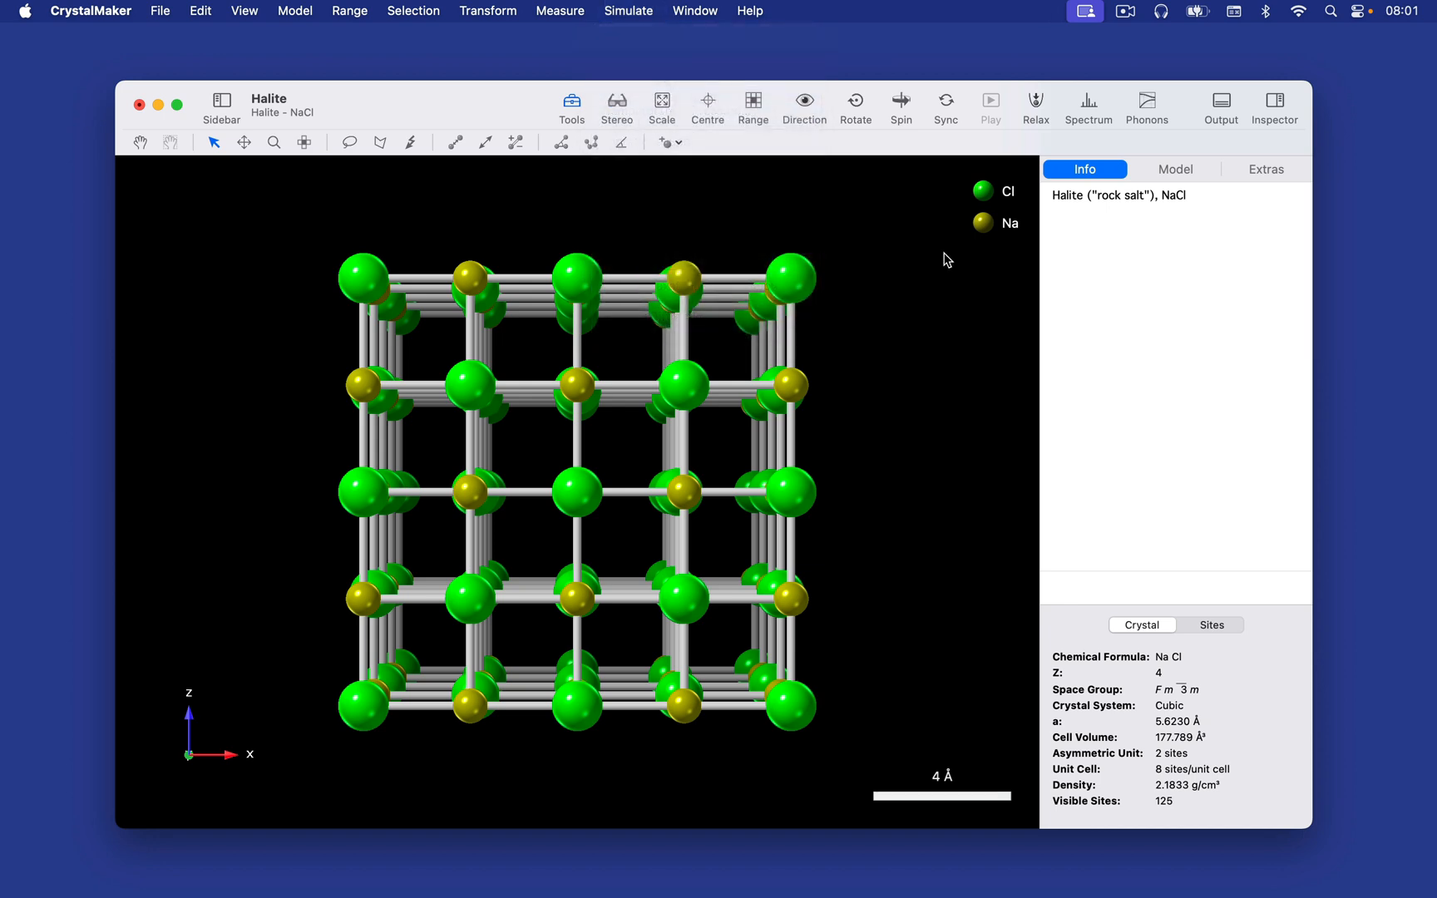
{"action": "left_click", "coordinate": [1148, 103]}
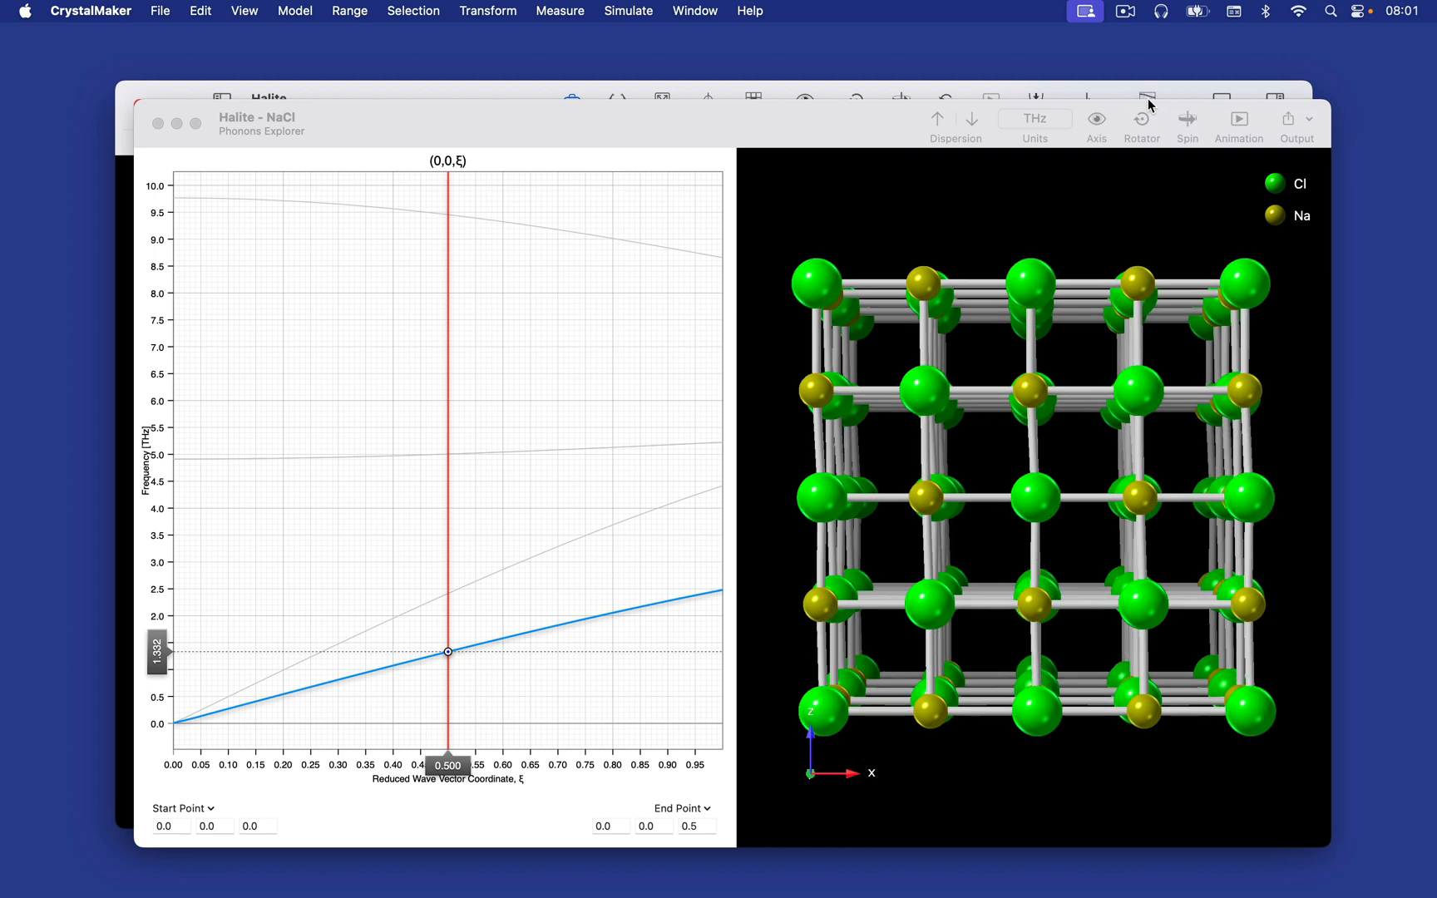
{"action": "double_click", "coordinate": [770, 118]}
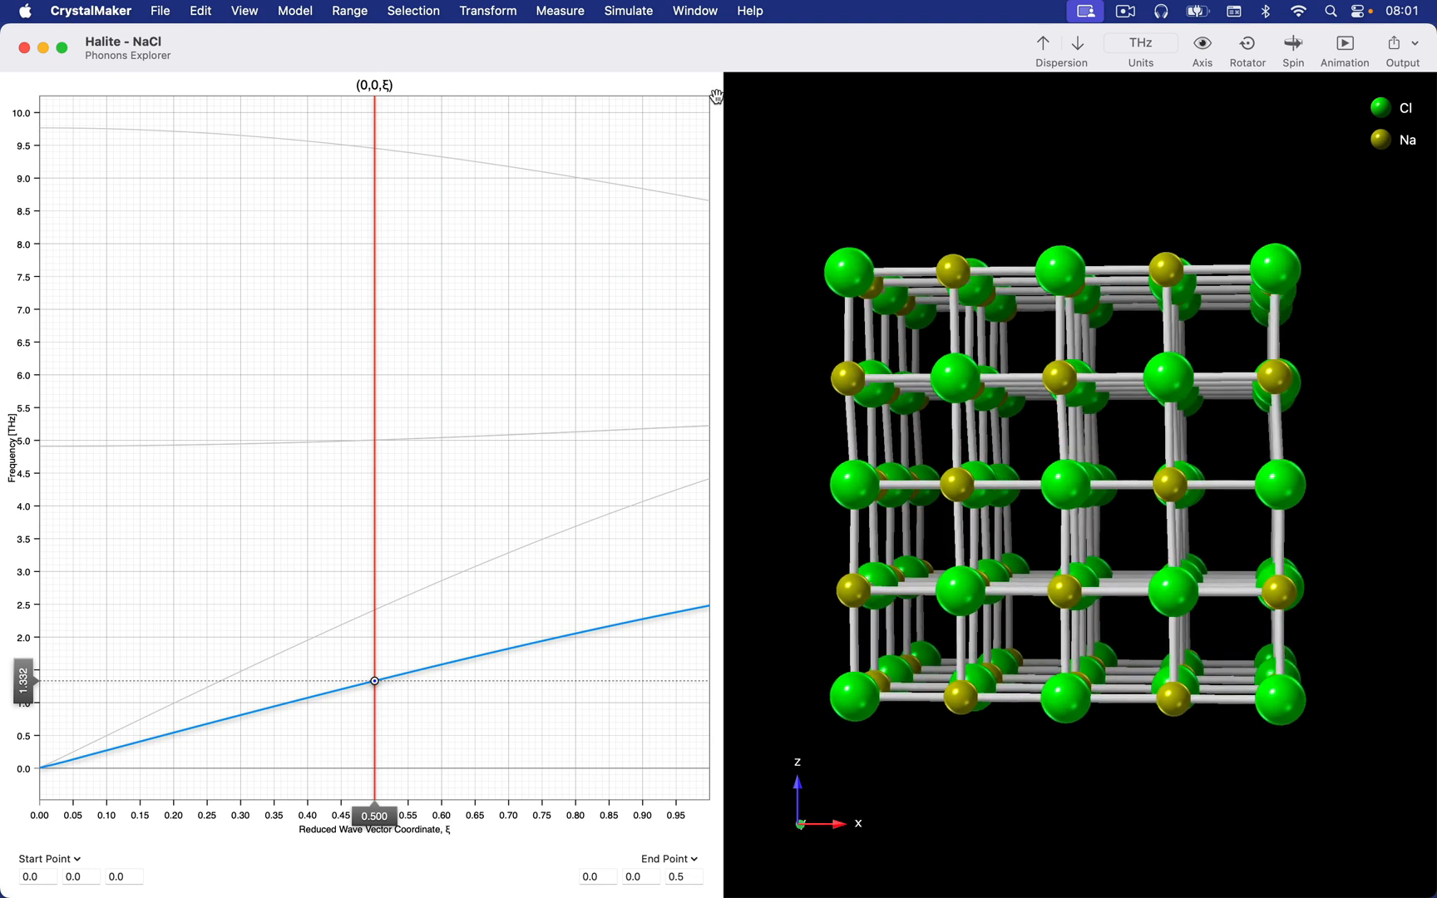
Resize the dispersion graph pane to a little under half of the Phonons Explorer's width.
{"action": "left_click_drag", "start_coordinate": [722, 96], "coordinate": [502, 100]}
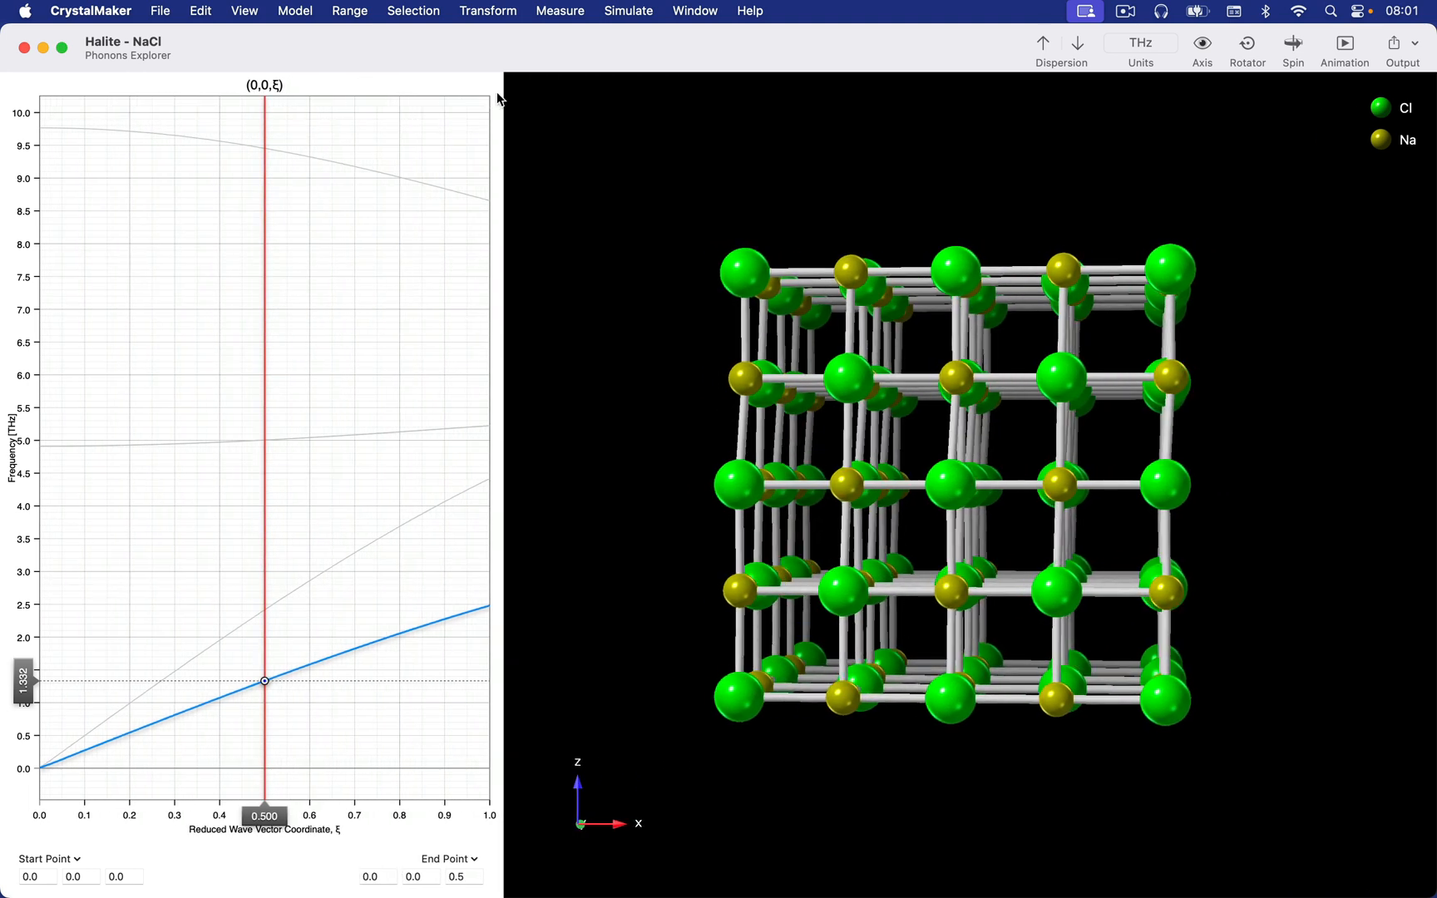
{"action": "left_click_drag", "start_coordinate": [503, 96], "coordinate": [649, 118]}
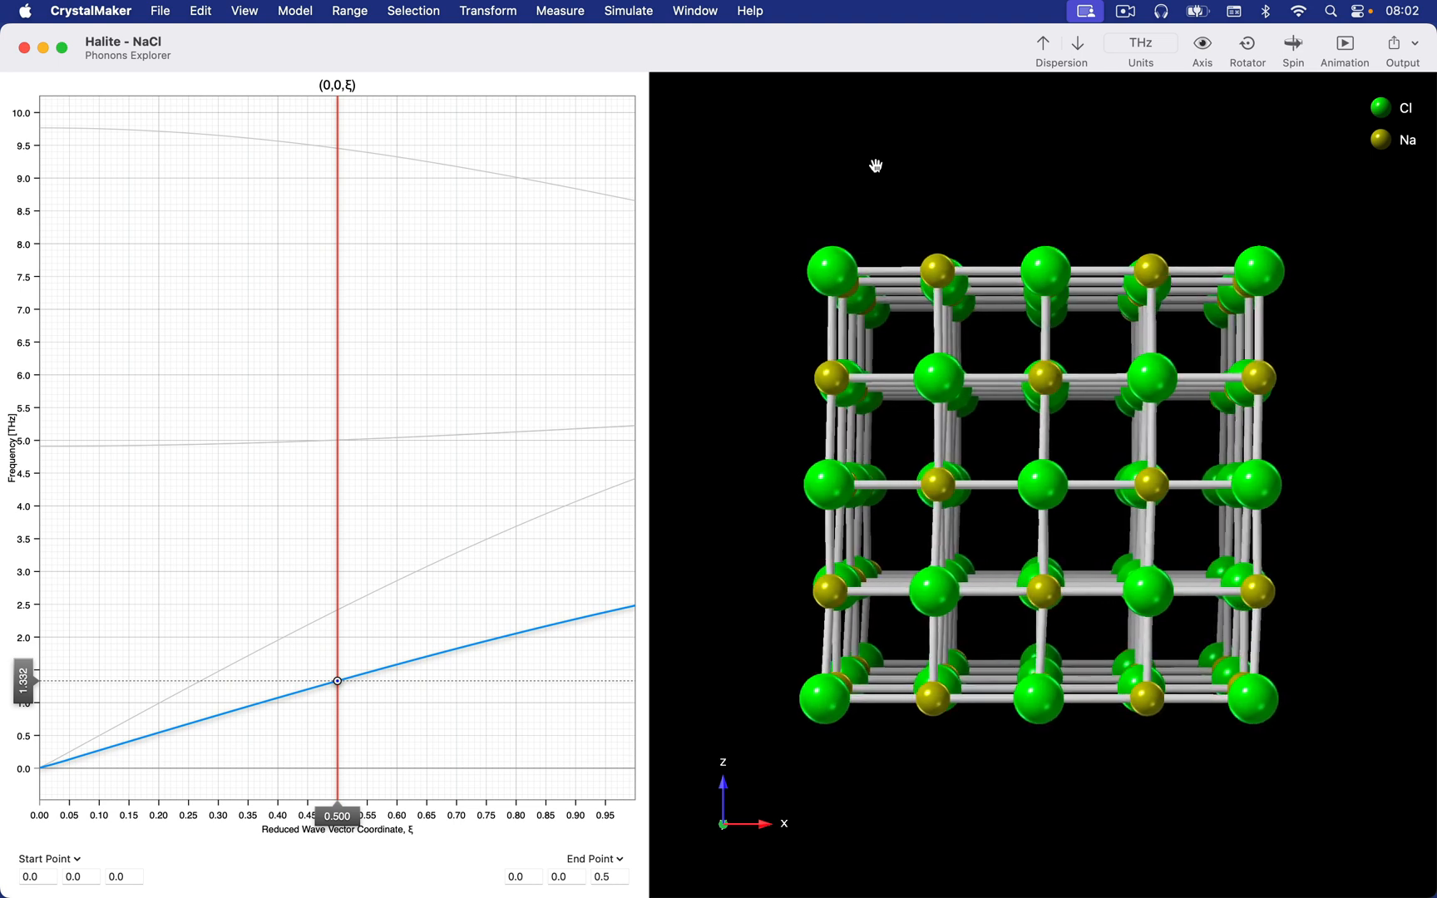
{"action": "left_click", "coordinate": [524, 201]}
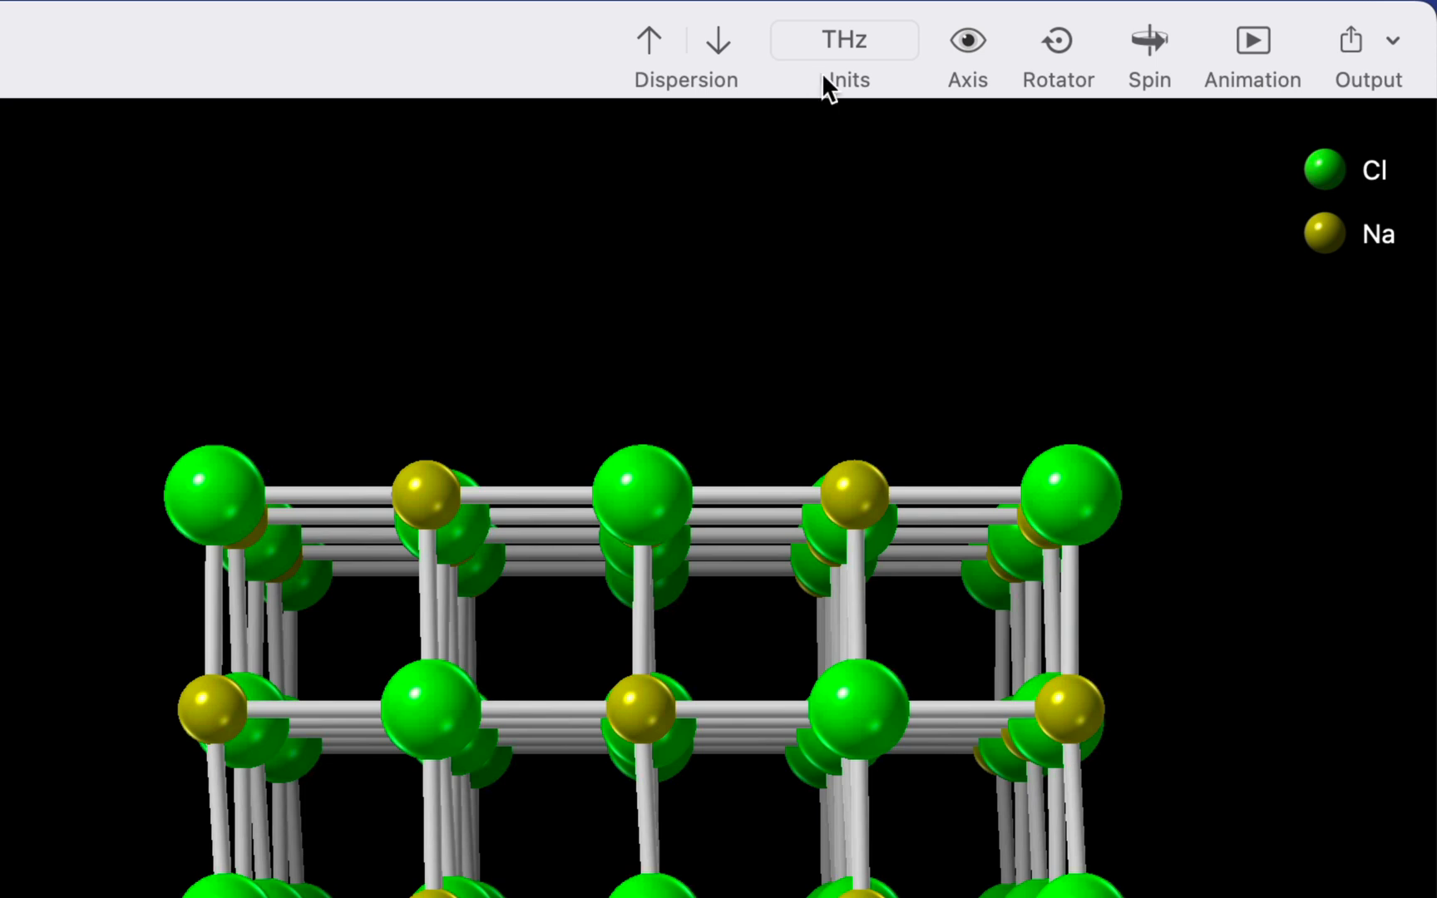
Try cm⁻¹ as the frequency units of the dispersion graph and switch back to THz.
{"action": "left_click", "coordinate": [887, 33]}
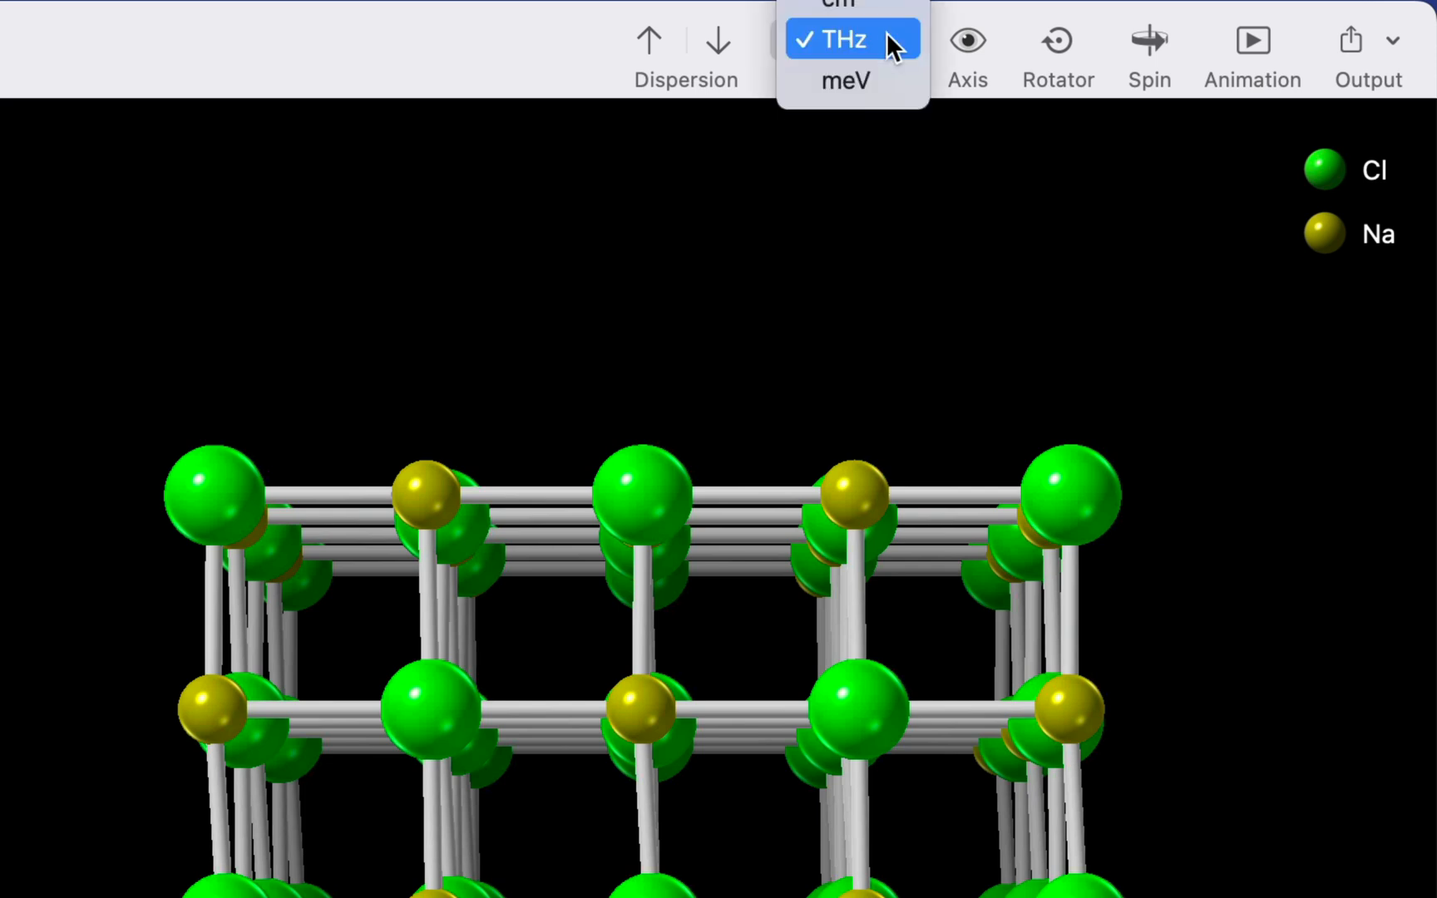
{"action": "left_click", "coordinate": [884, 9]}
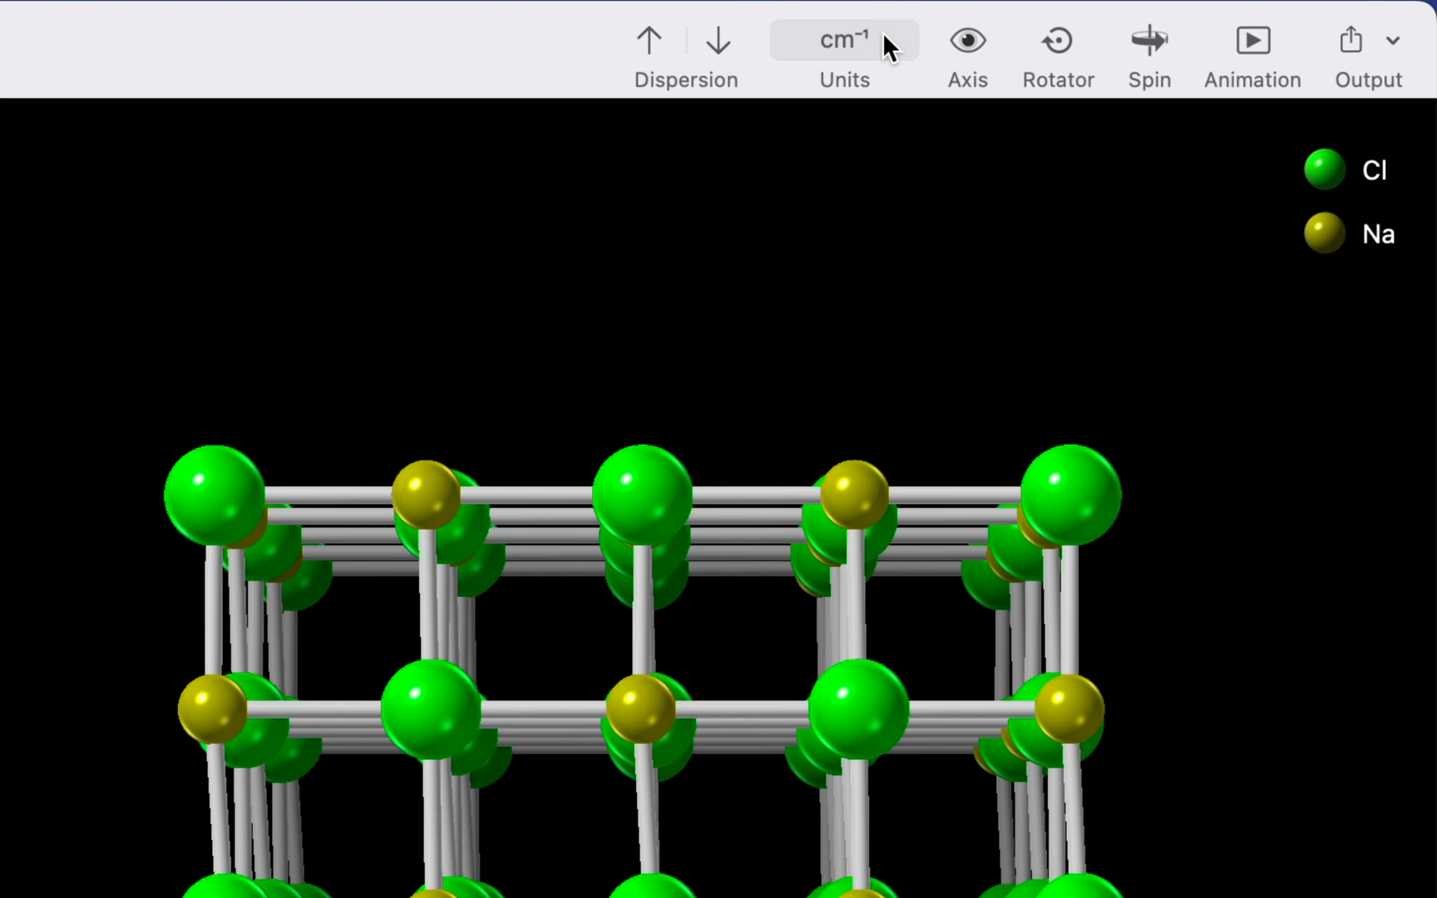
{"action": "left_click", "coordinate": [883, 34]}
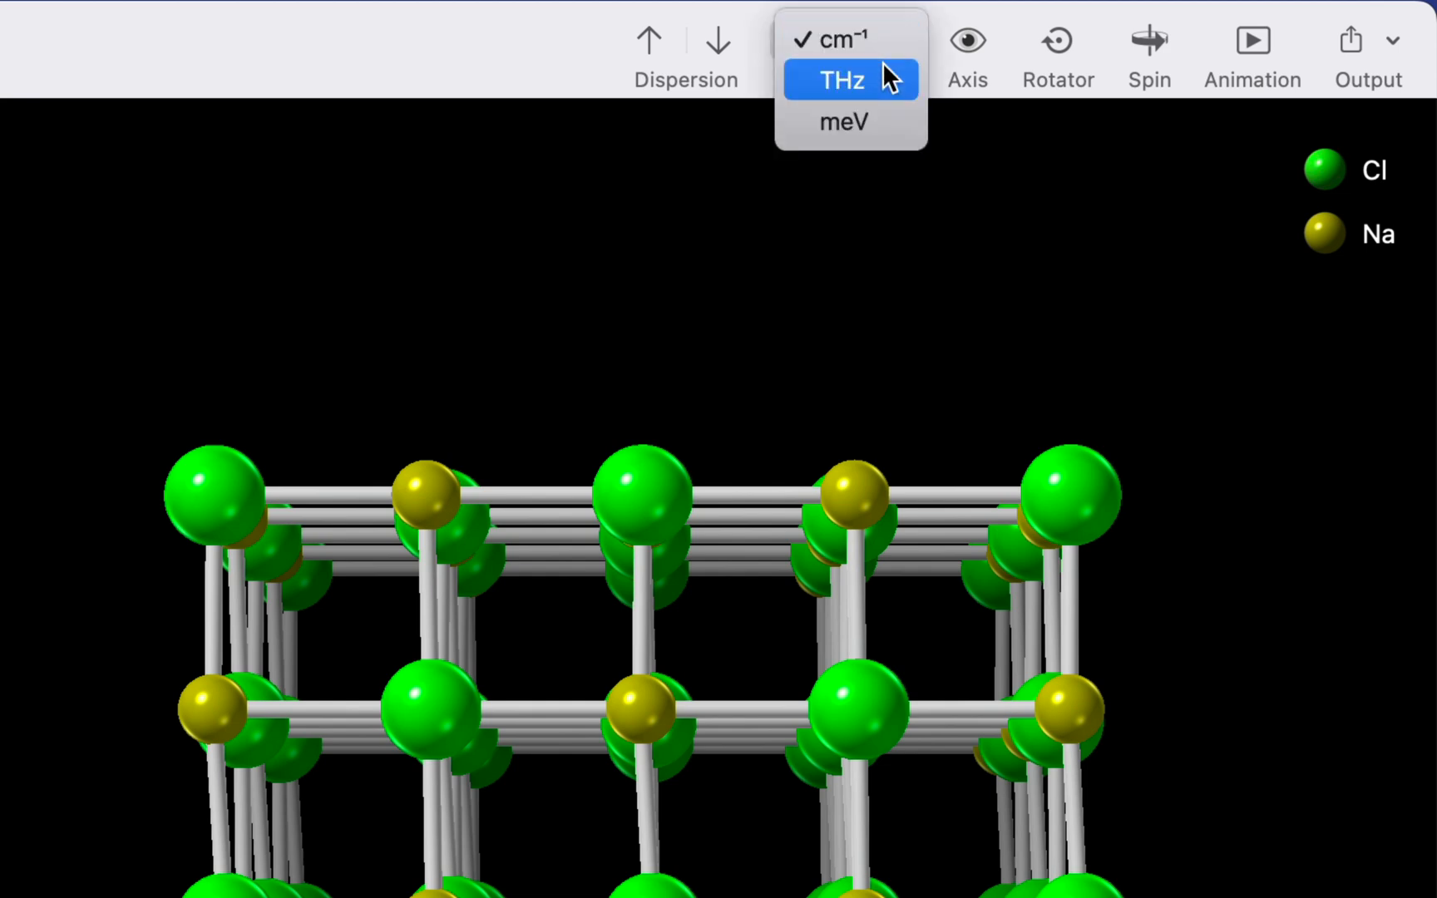
{"action": "left_click", "coordinate": [844, 80]}
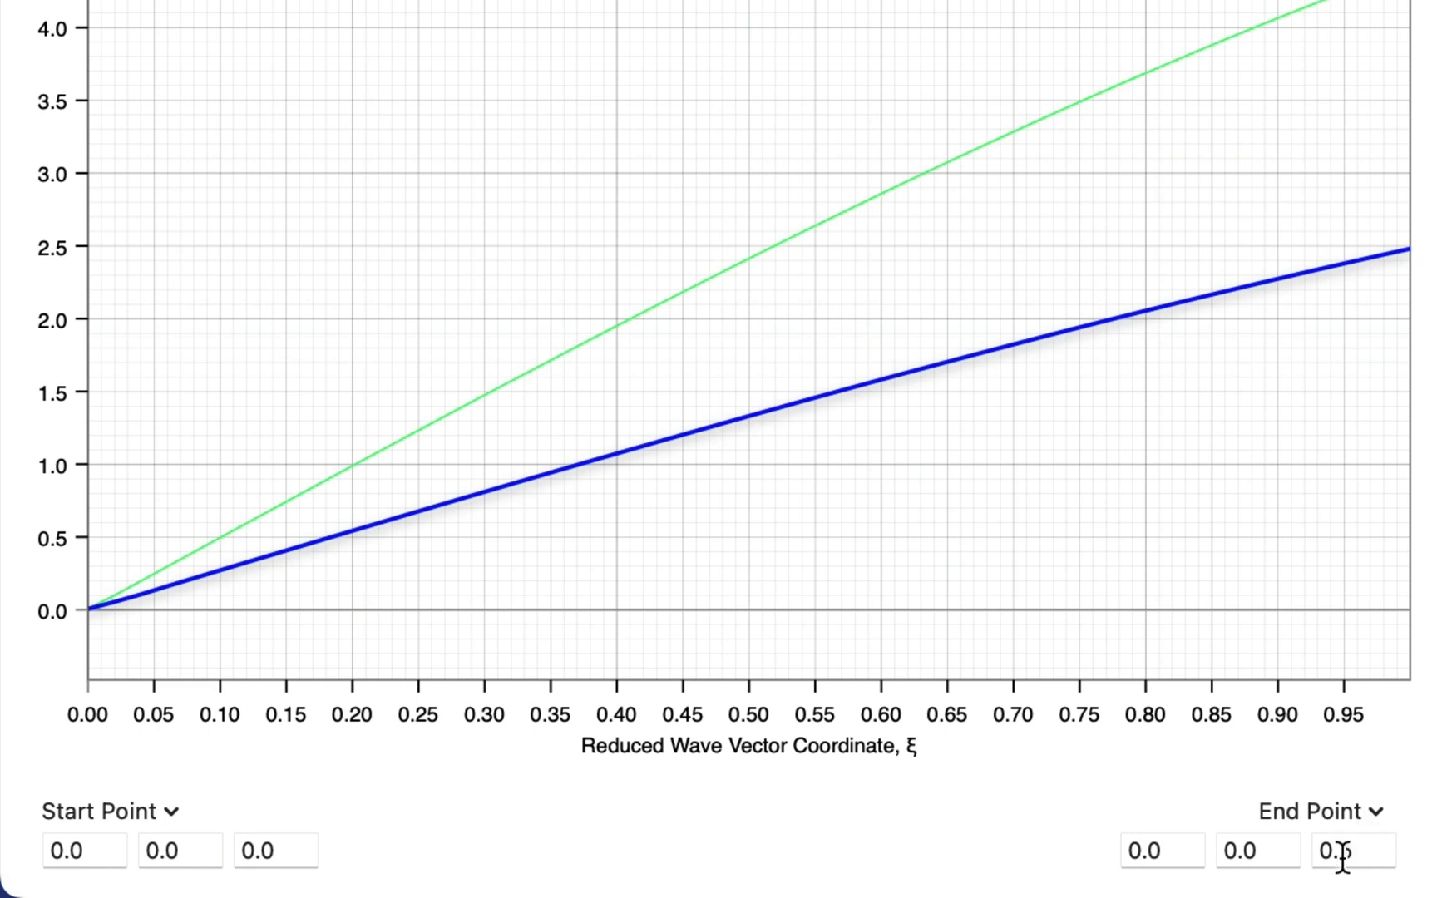
Try ½½½ as the end point of the dispersion direction and restore it to 00½.
{"action": "left_click", "coordinate": [1367, 814]}
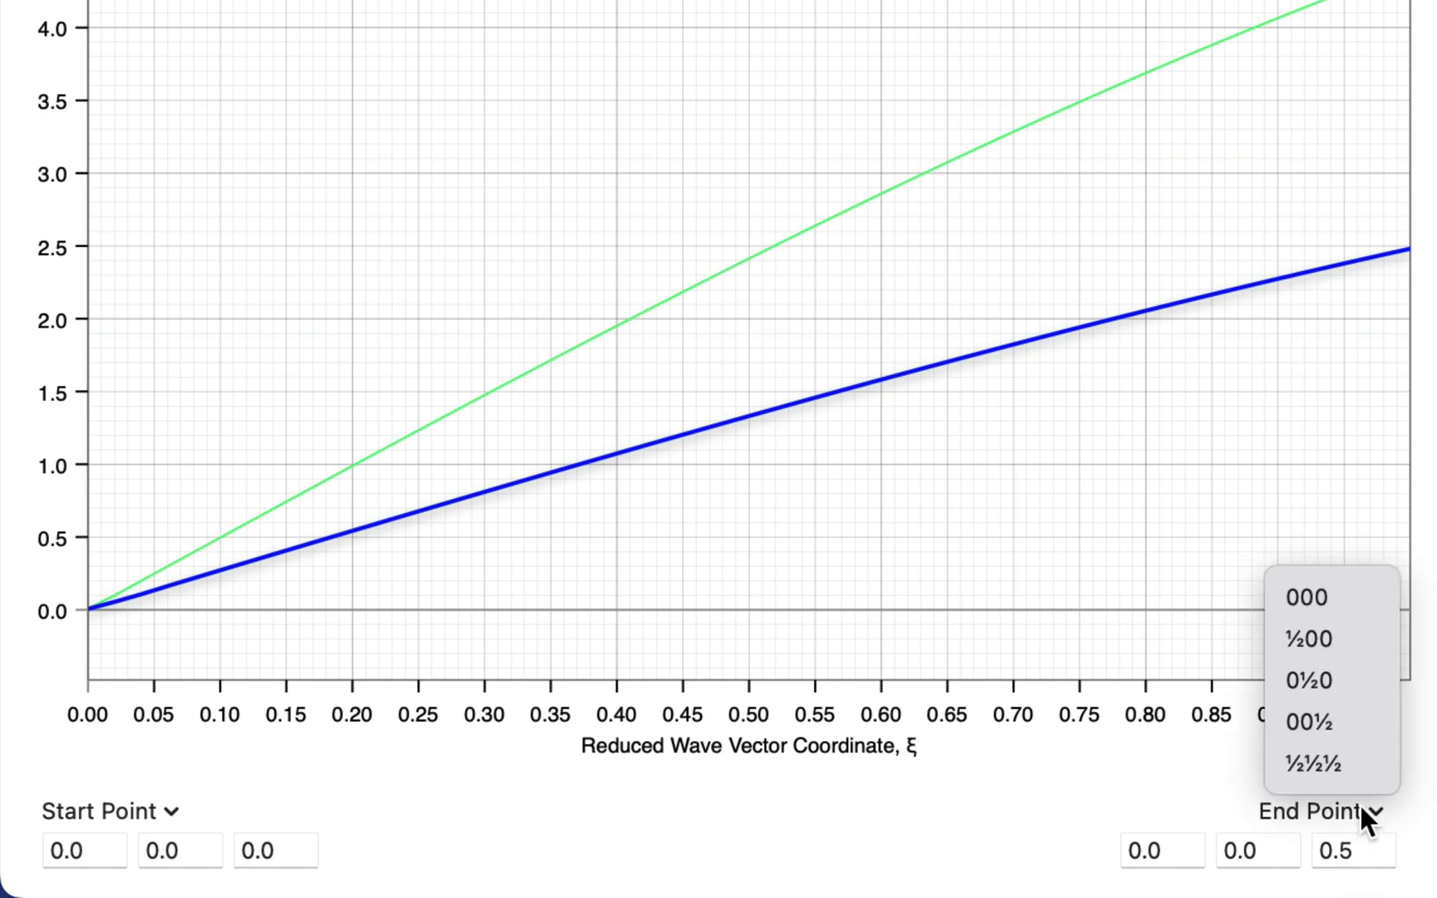
{"action": "left_click", "coordinate": [1345, 761]}
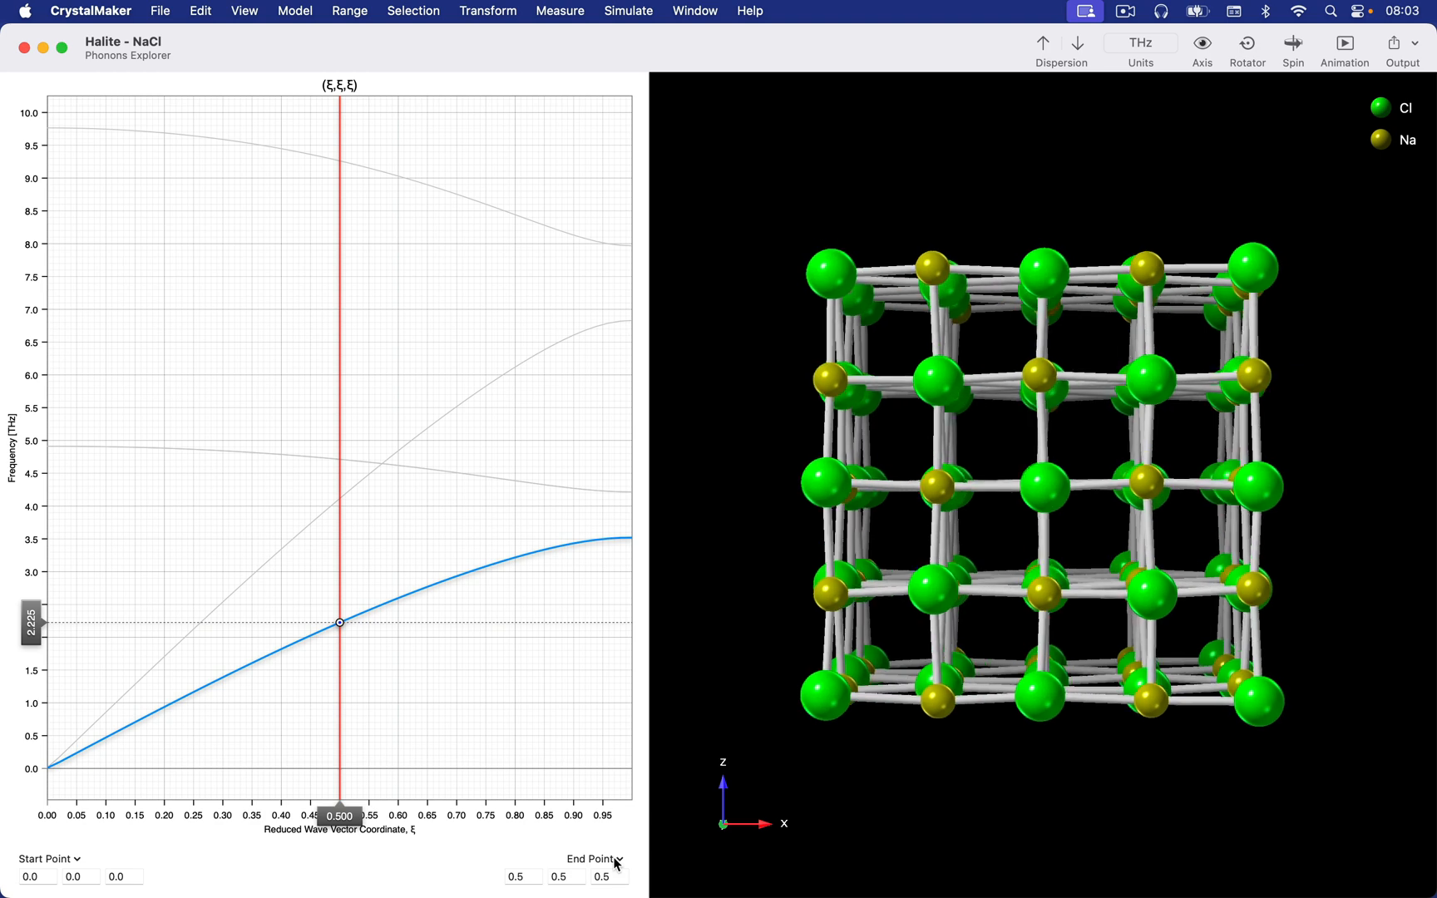
{"action": "left_click", "coordinate": [618, 860]}
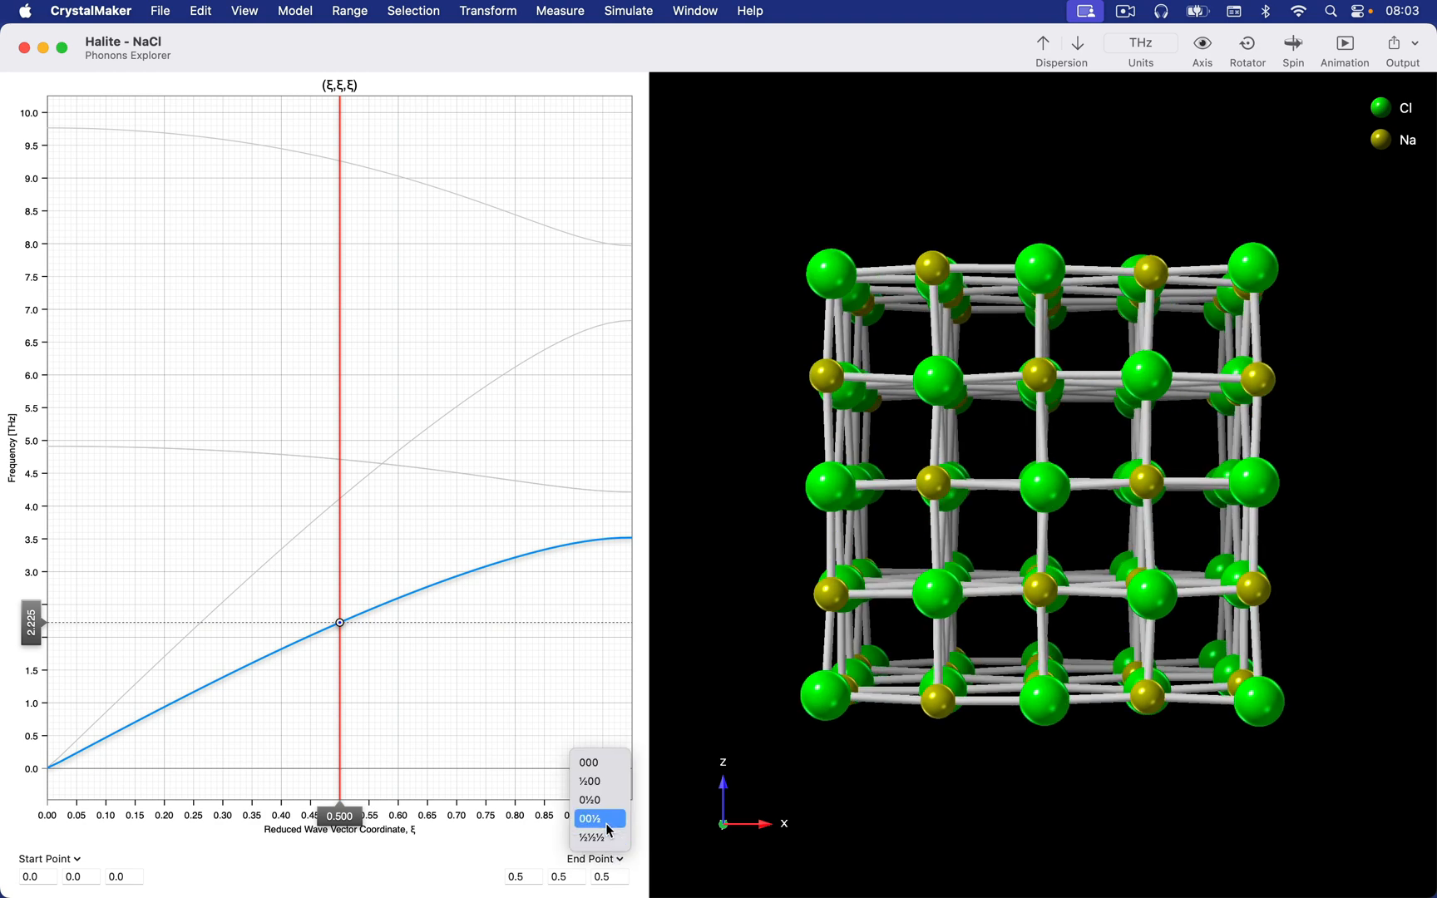
{"action": "left_click", "coordinate": [608, 822]}
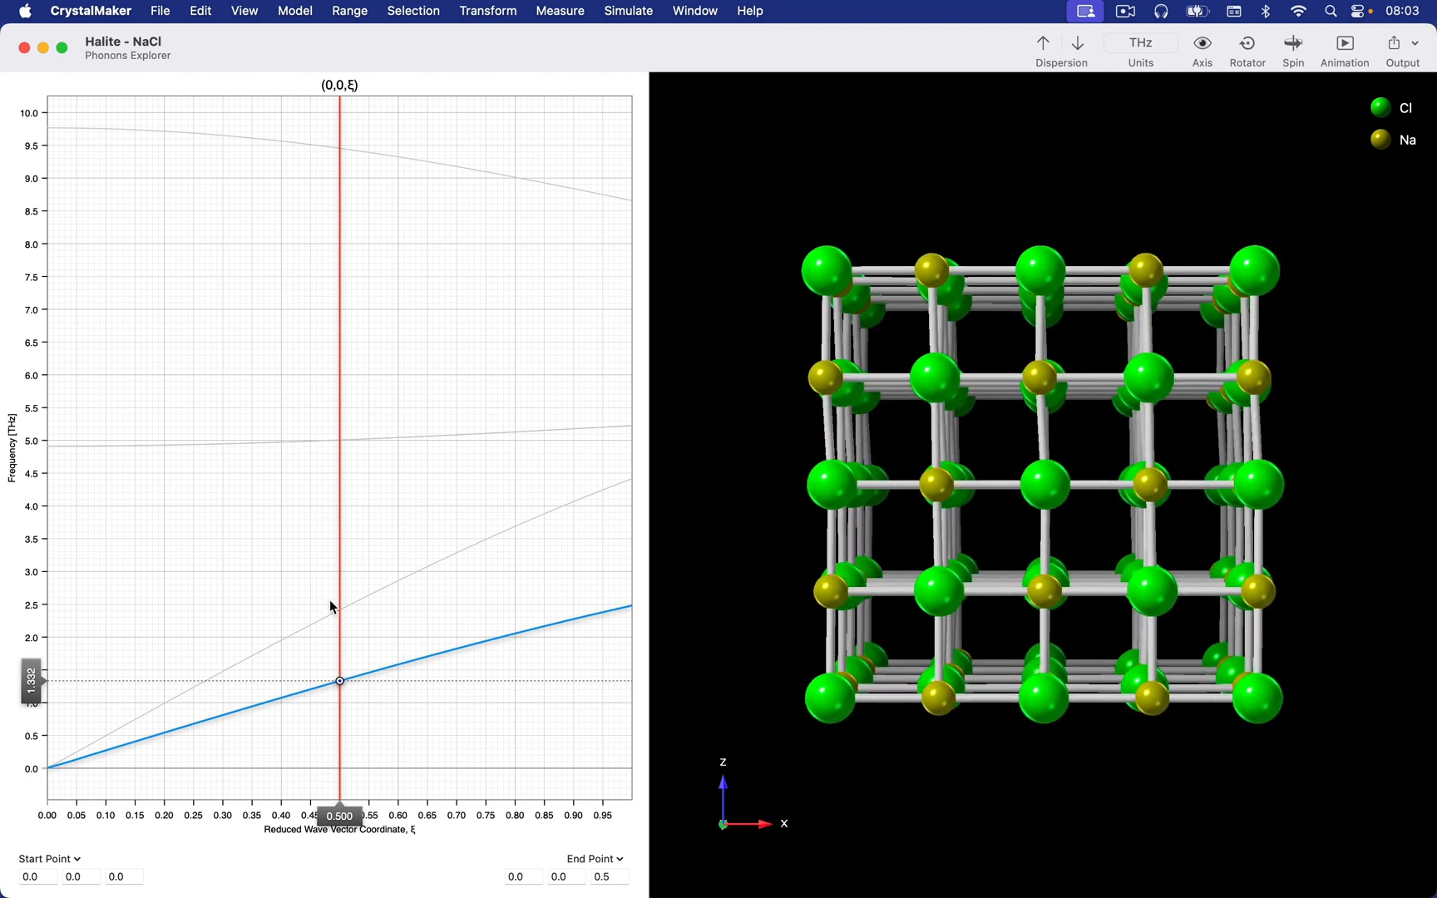
Preview the highest-frequency branch near the middle of the graph, and select the lowest branch at reduced wave vector 0.518.
{"action": "left_click", "coordinate": [337, 147]}
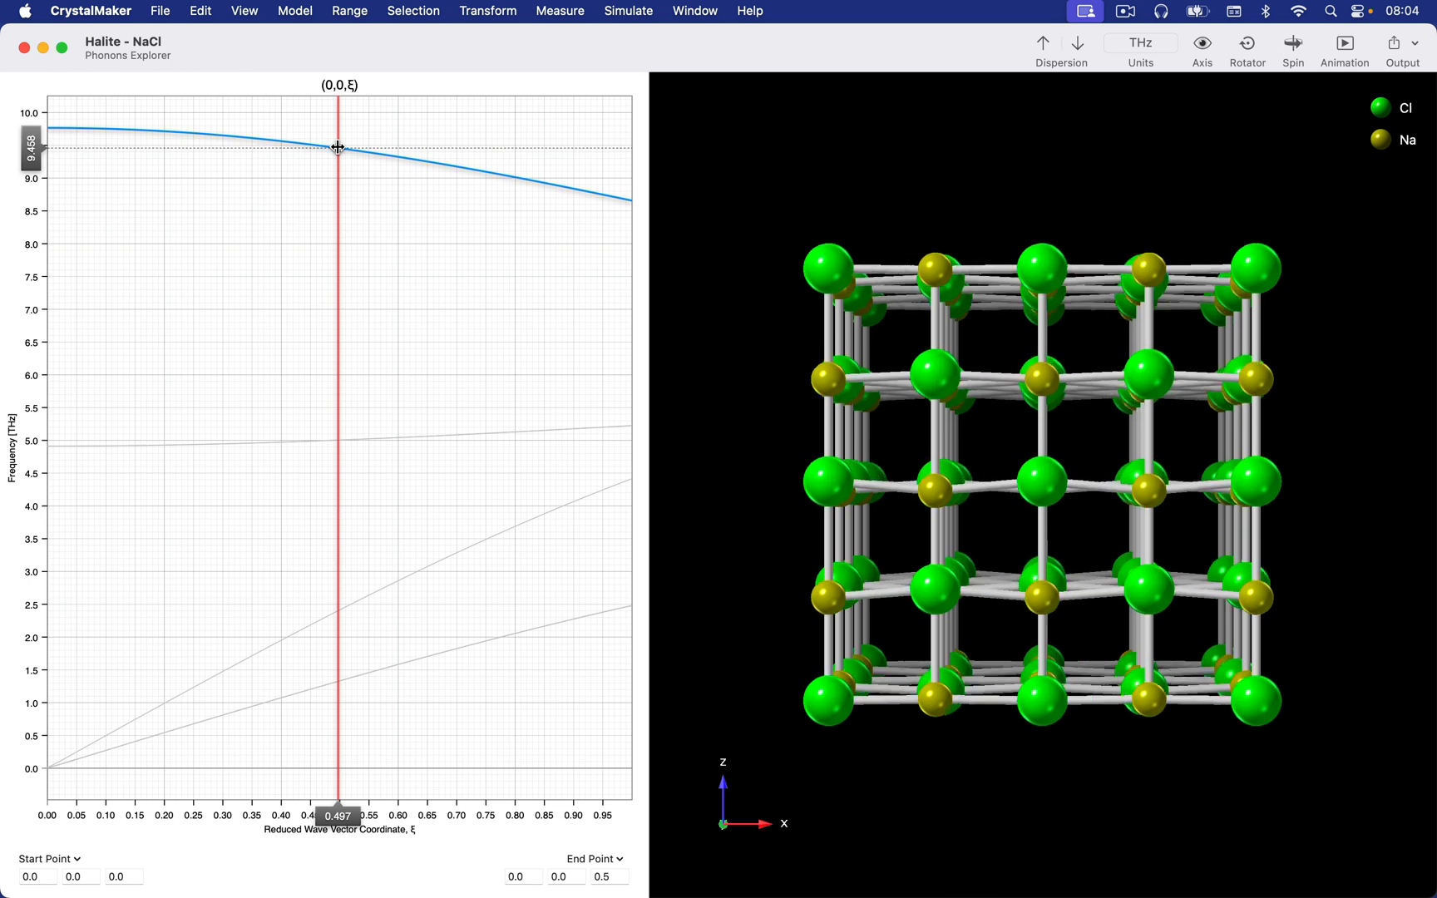
{"action": "left_click", "coordinate": [367, 197]}
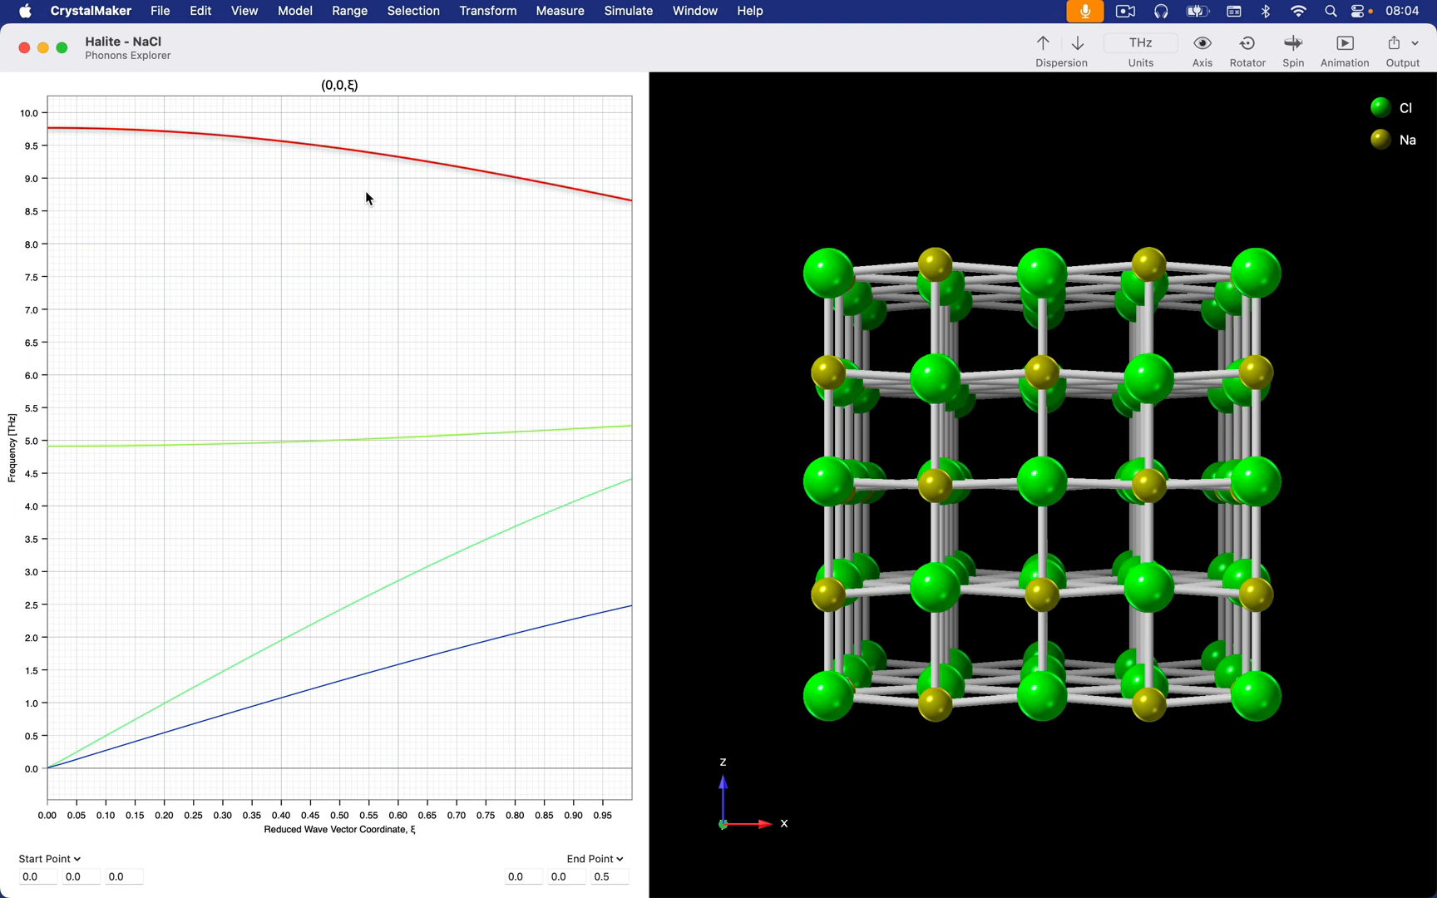
{"action": "left_click", "coordinate": [350, 680]}
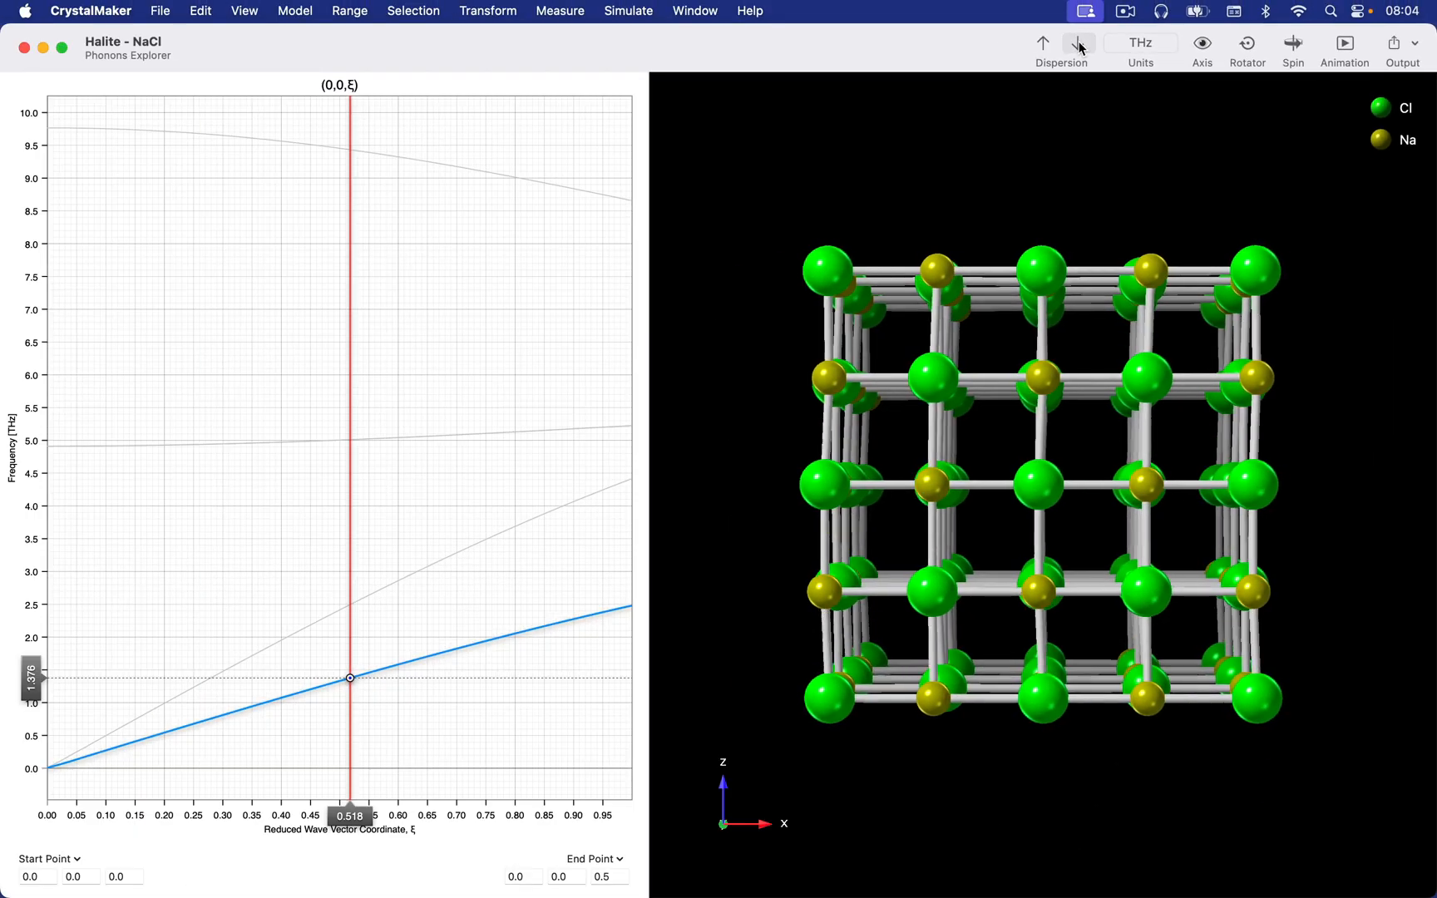
{"action": "left_click", "coordinate": [1079, 47]}
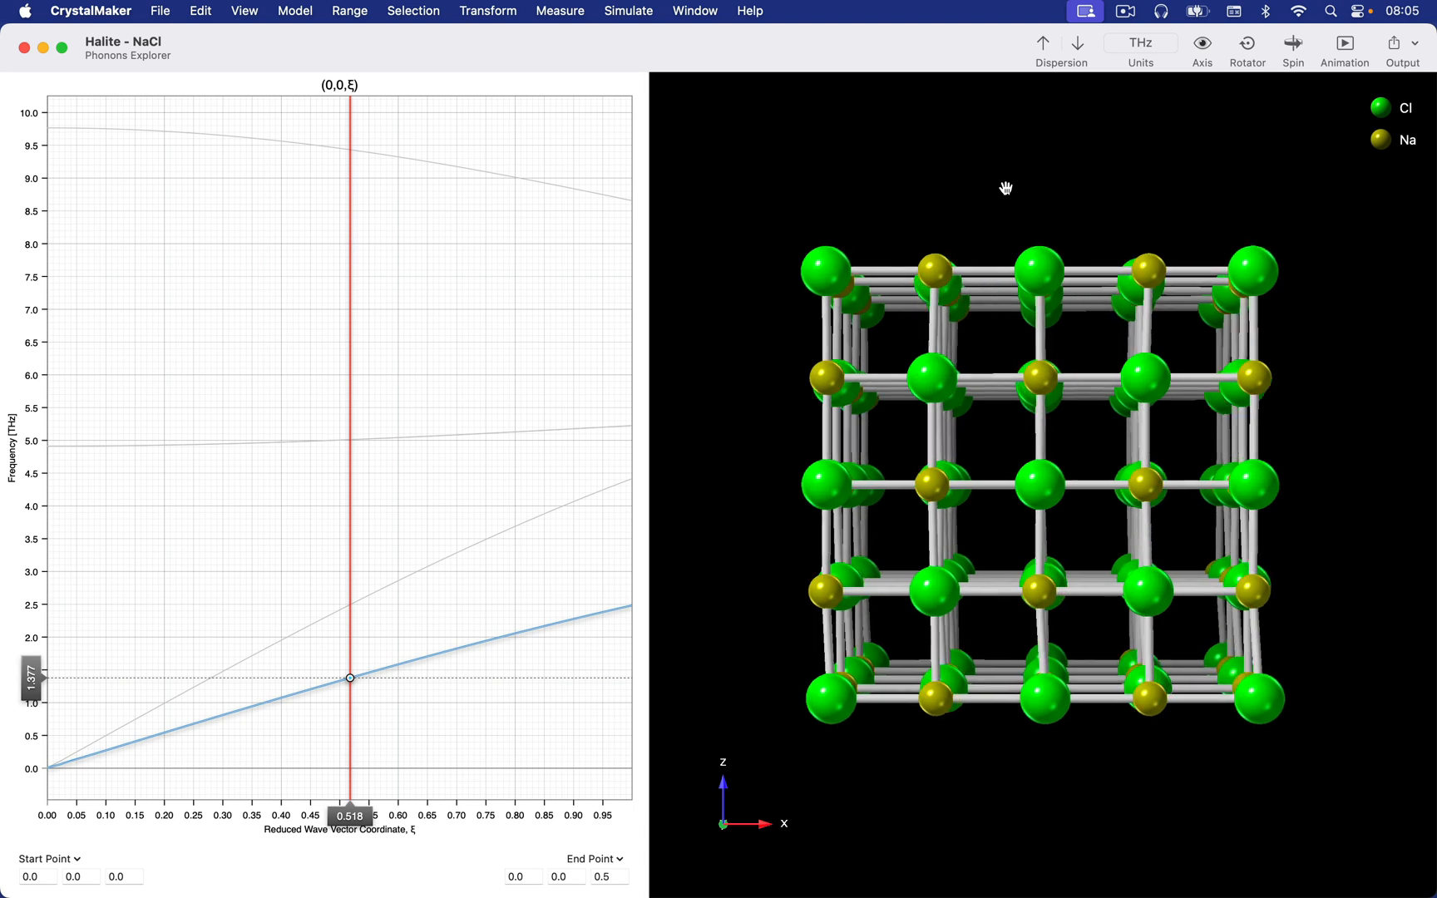
Move the displayed vibration up one dispersion branch at a time from the lowest to the highest-frequency branch at wave vector 0.518.
{"action": "scroll", "coordinate": [1006, 188], "scroll_direction": "right", "scroll_amount": 5}
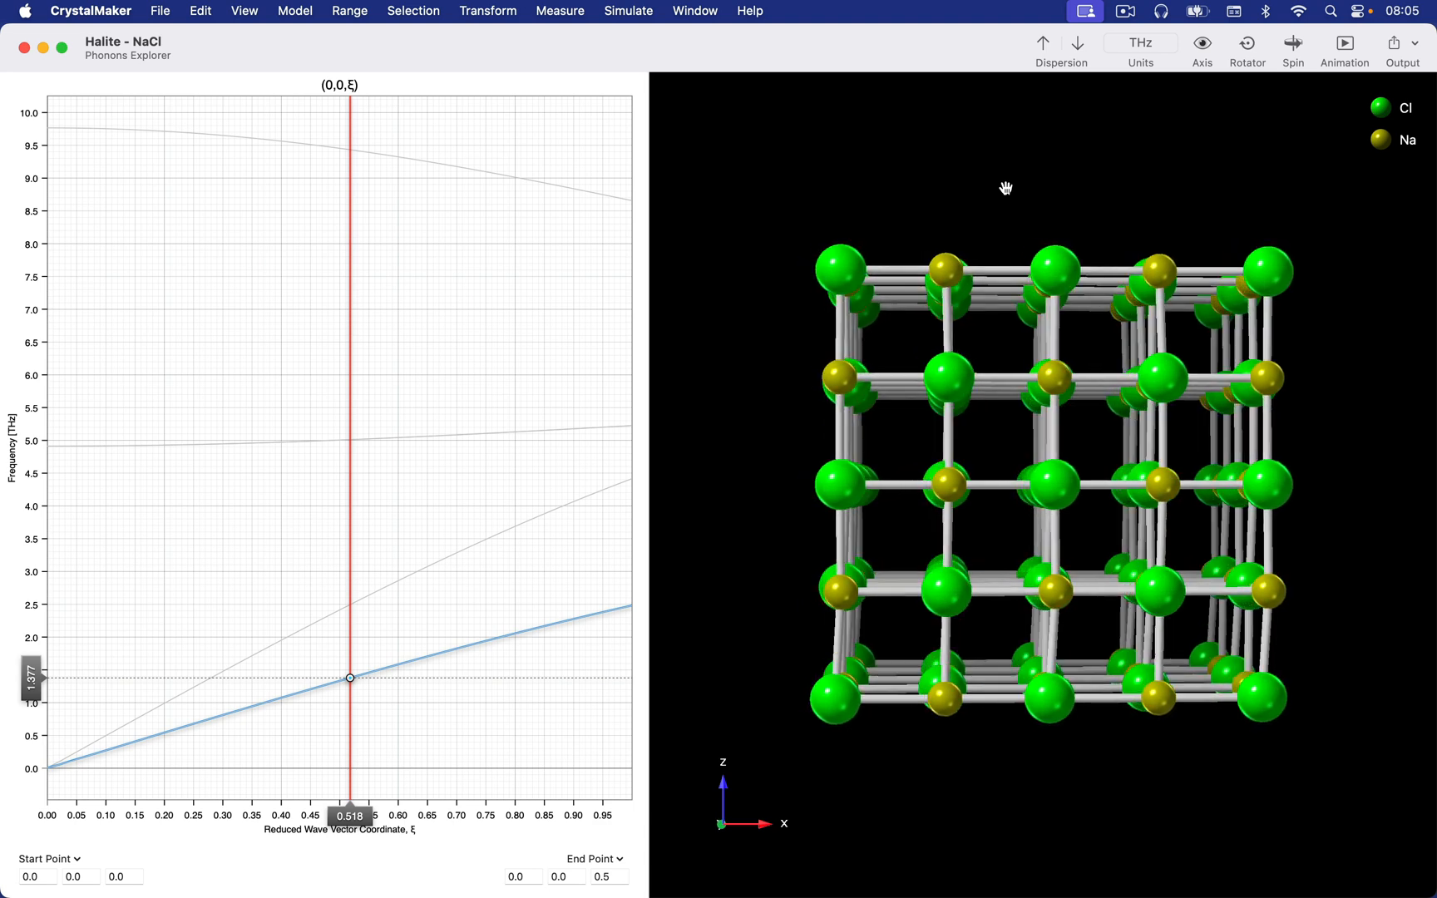
{"action": "scroll", "coordinate": [1005, 188], "scroll_direction": "right", "scroll_amount": 5}
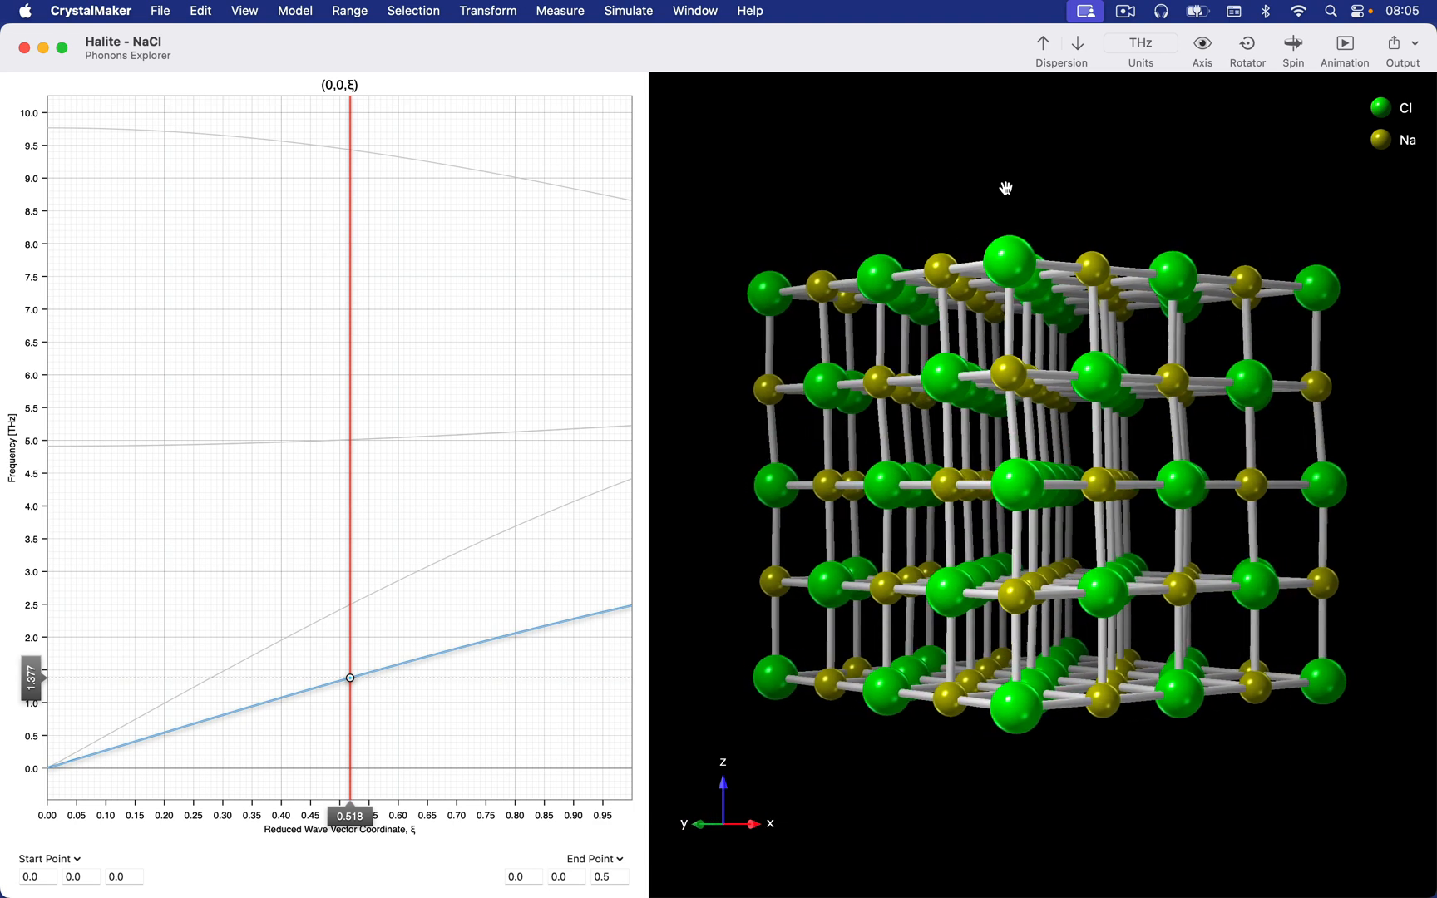
{"action": "scroll", "coordinate": [1006, 187], "scroll_direction": "right", "scroll_amount": 5}
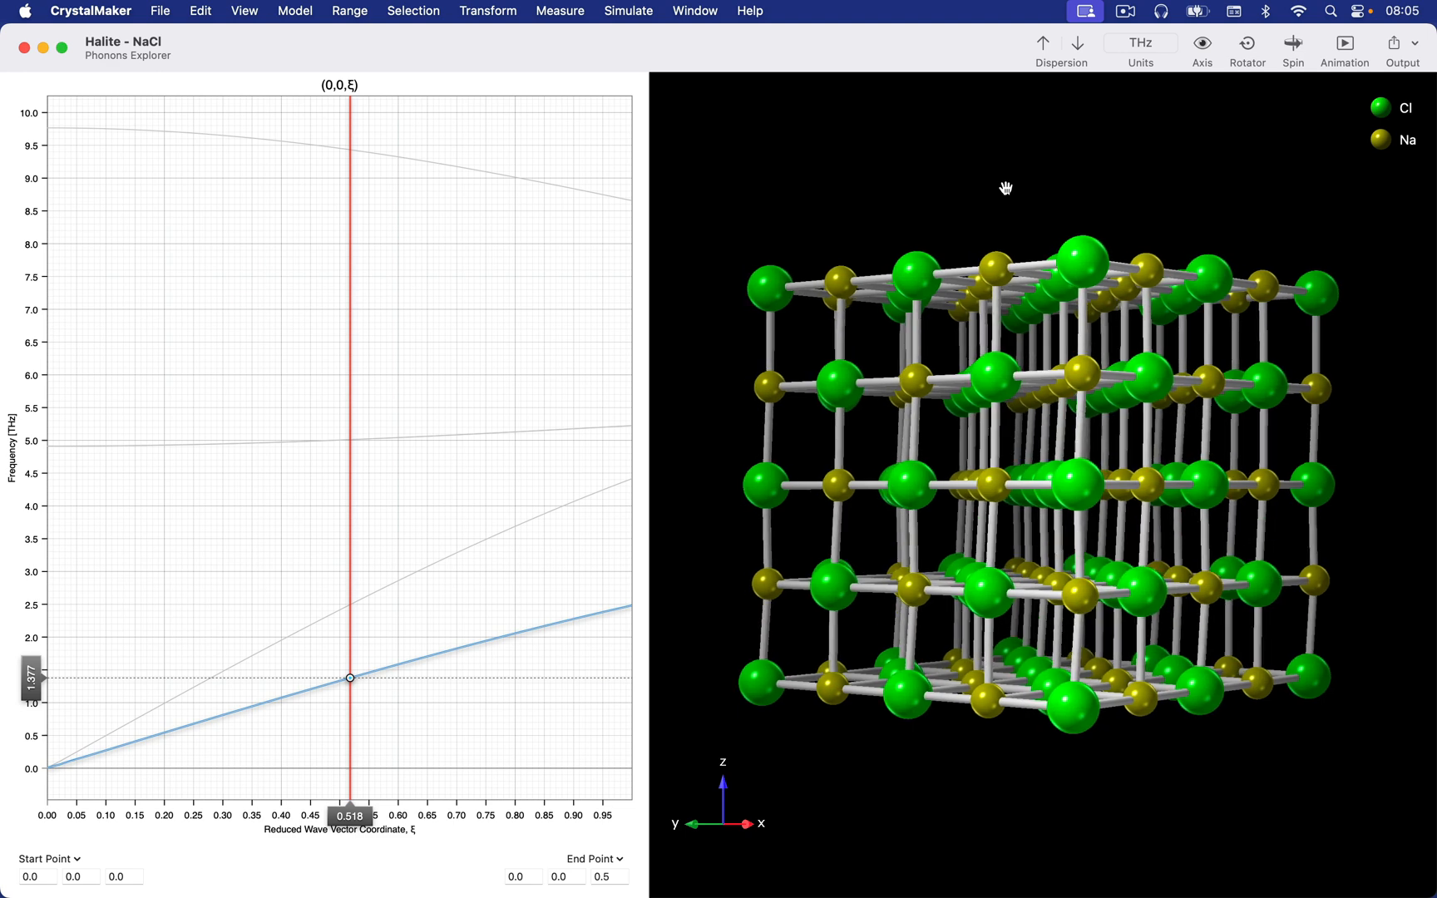
{"action": "scroll", "coordinate": [1005, 187], "scroll_direction": "right", "scroll_amount": 3}
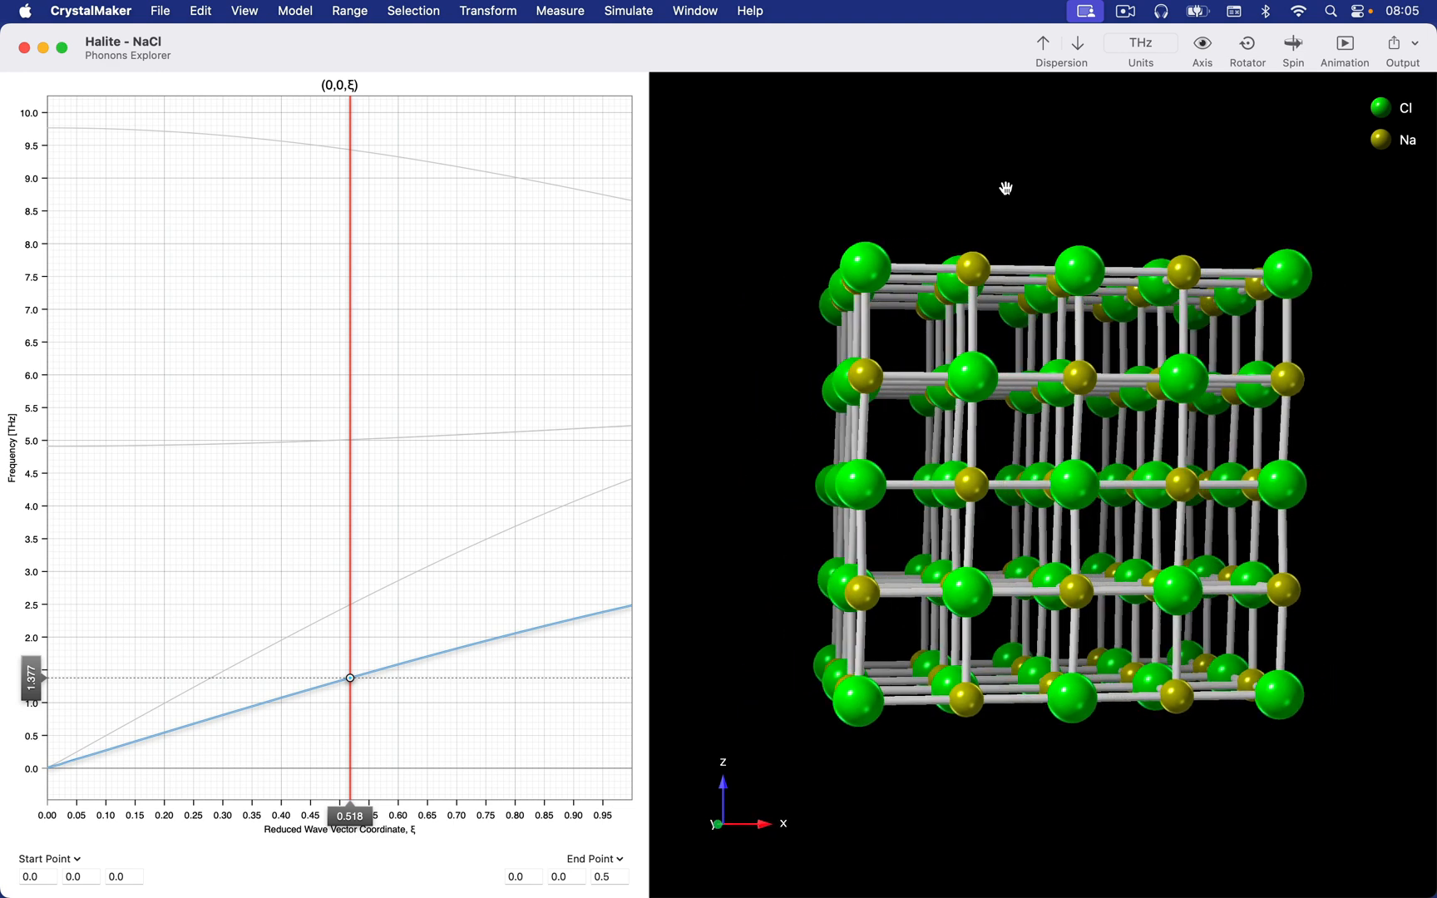
{"action": "left_click", "coordinate": [1044, 44]}
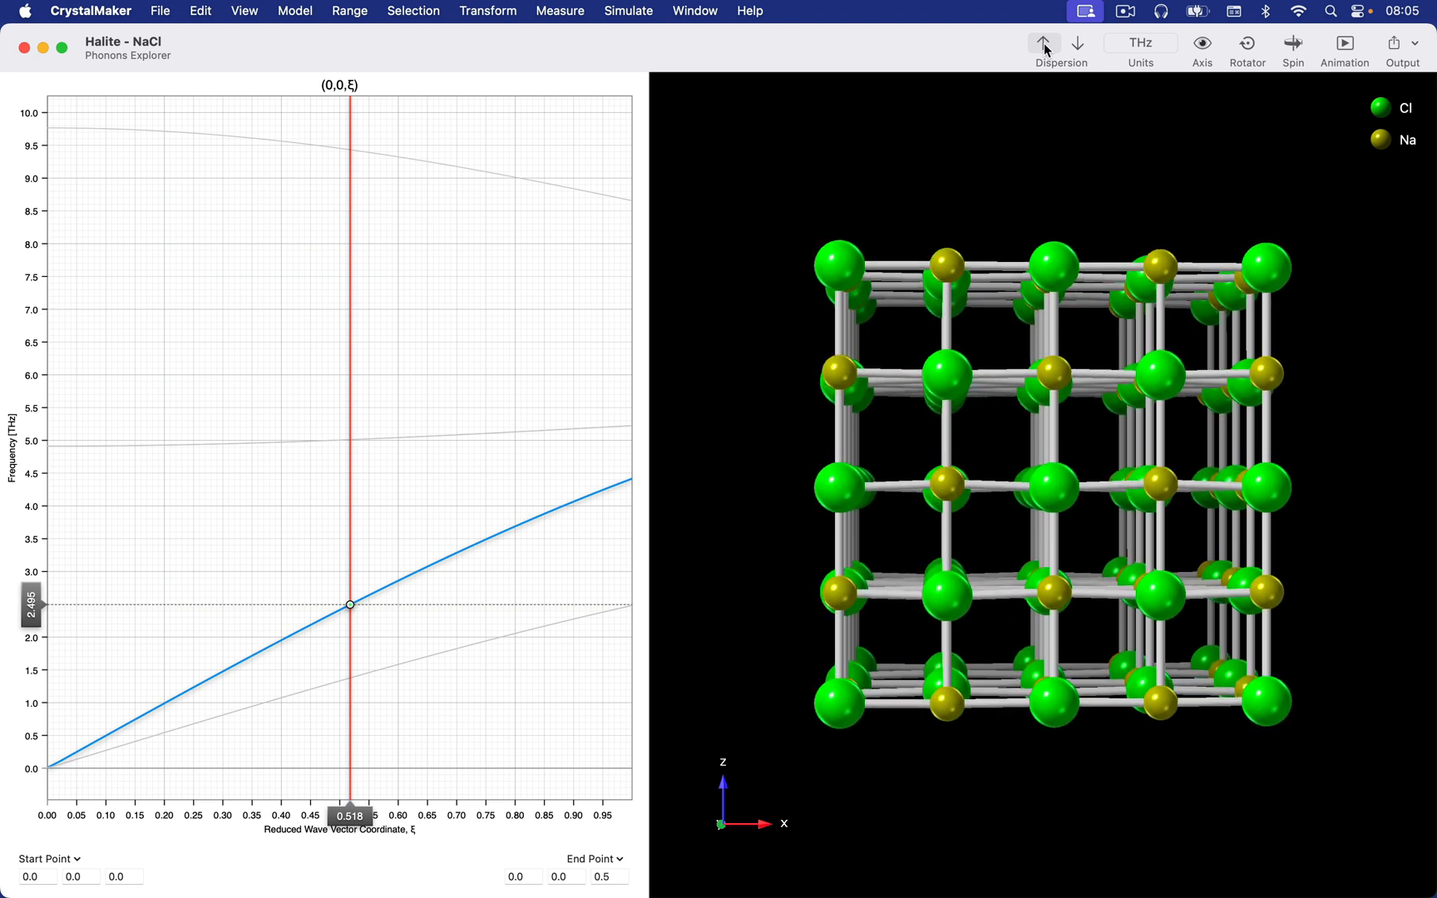
{"action": "left_click", "coordinate": [1045, 43]}
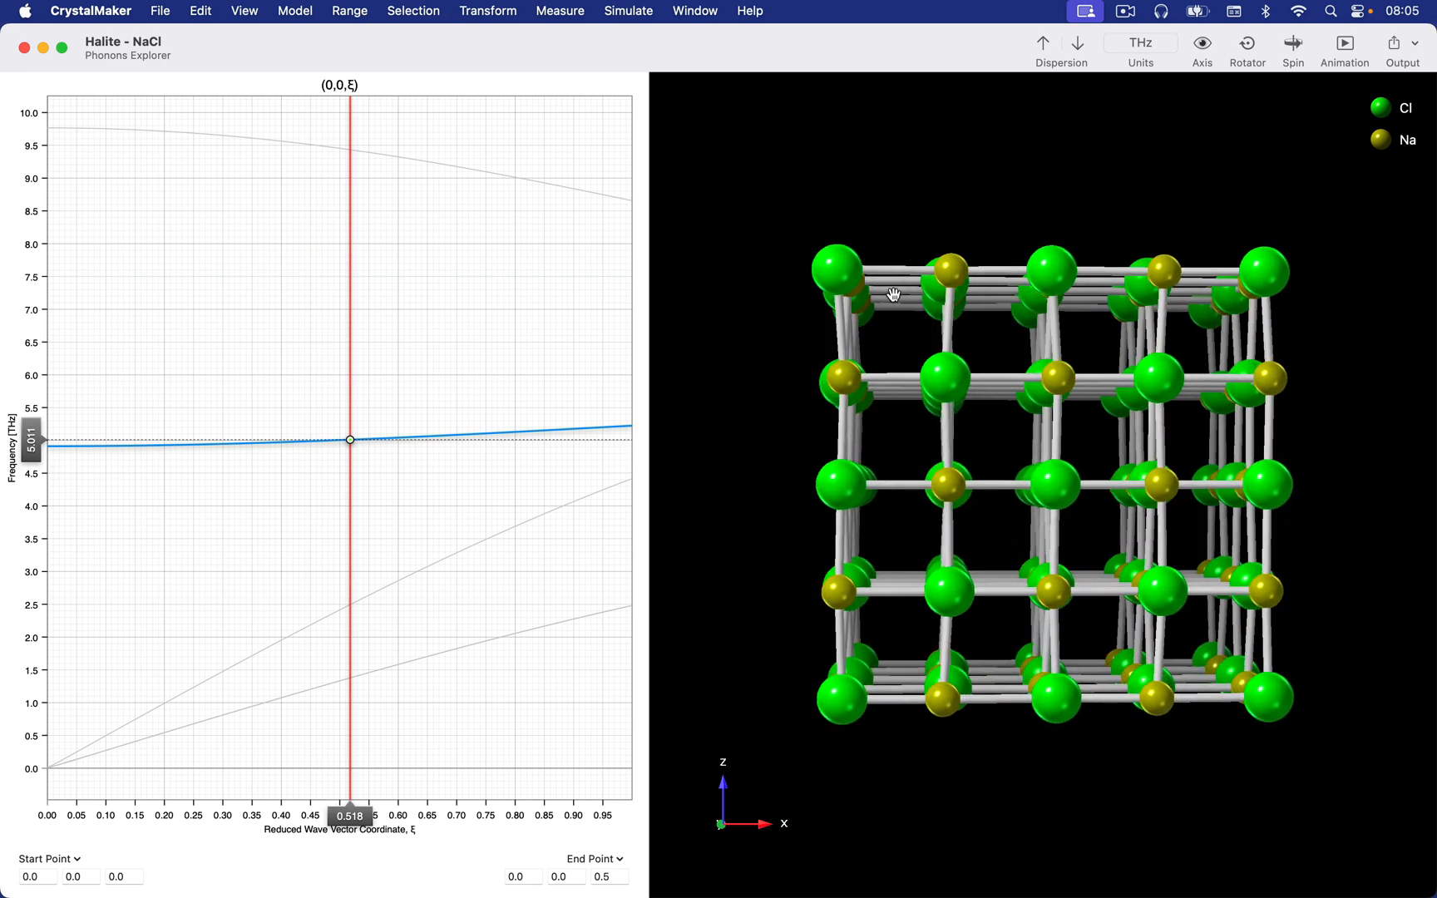
{"action": "left_click", "coordinate": [1041, 50]}
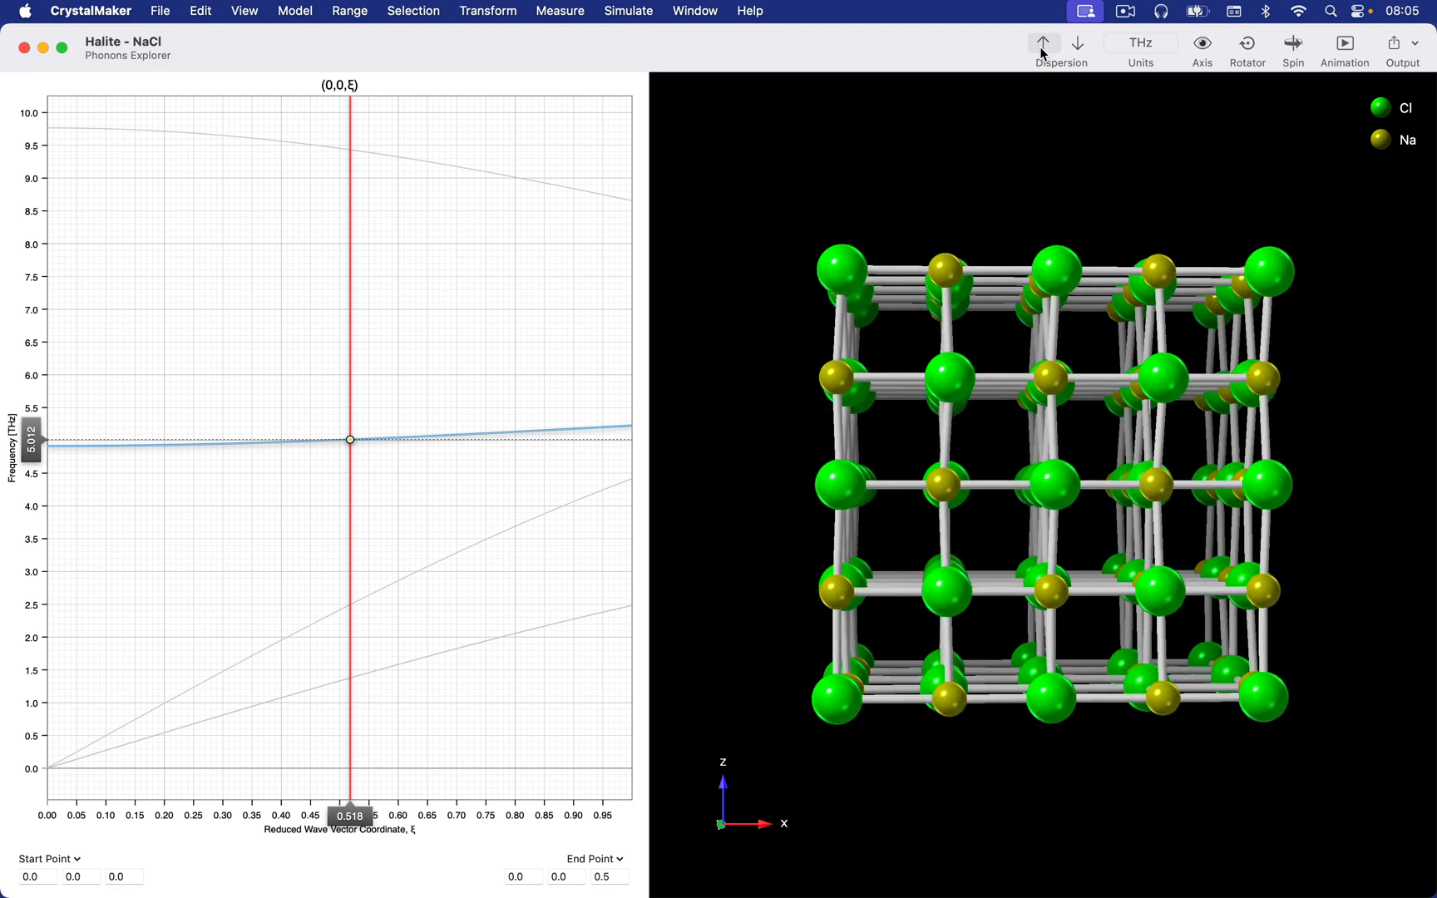
{"action": "left_click", "coordinate": [1042, 50]}
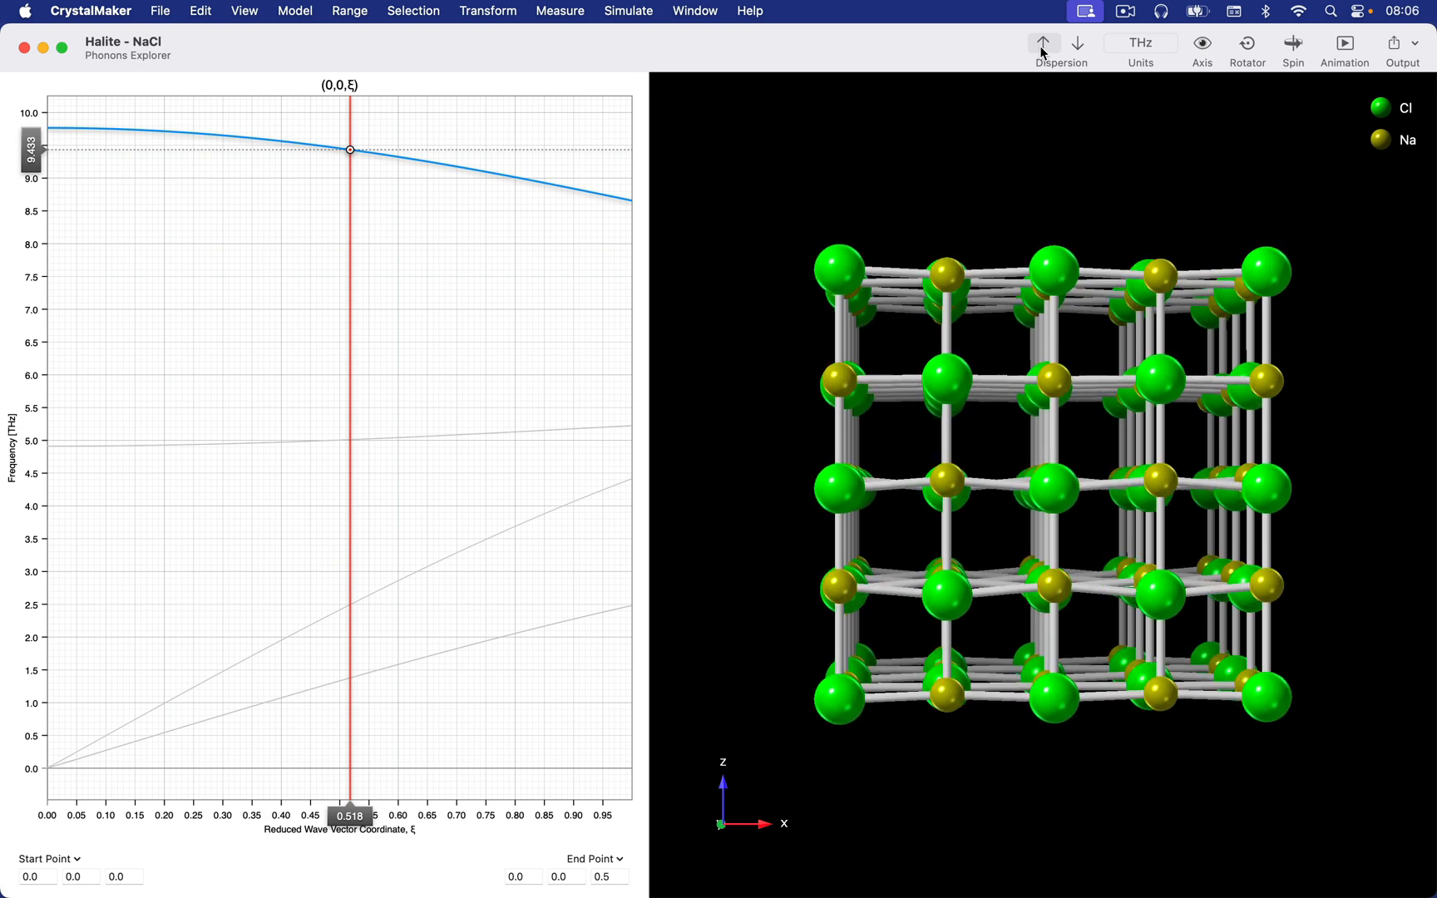
{"action": "left_click", "coordinate": [1042, 49]}
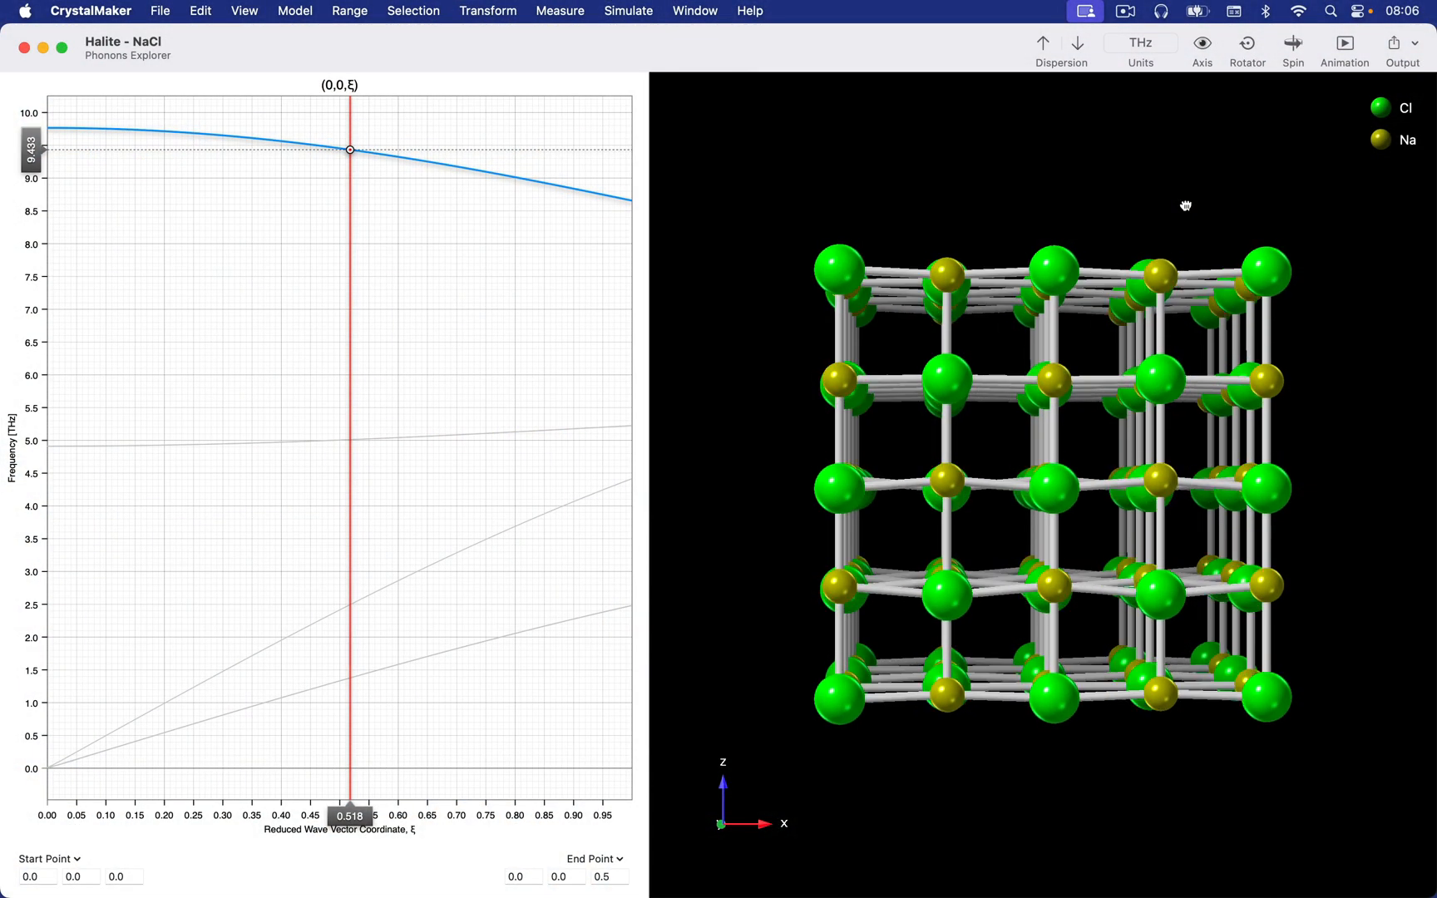
Examine the highest branch's vibration from the opposite side of the crystal, with the structure slightly enlarged.
{"action": "left_click_drag", "start_coordinate": [1185, 205], "coordinate": [785, 216]}
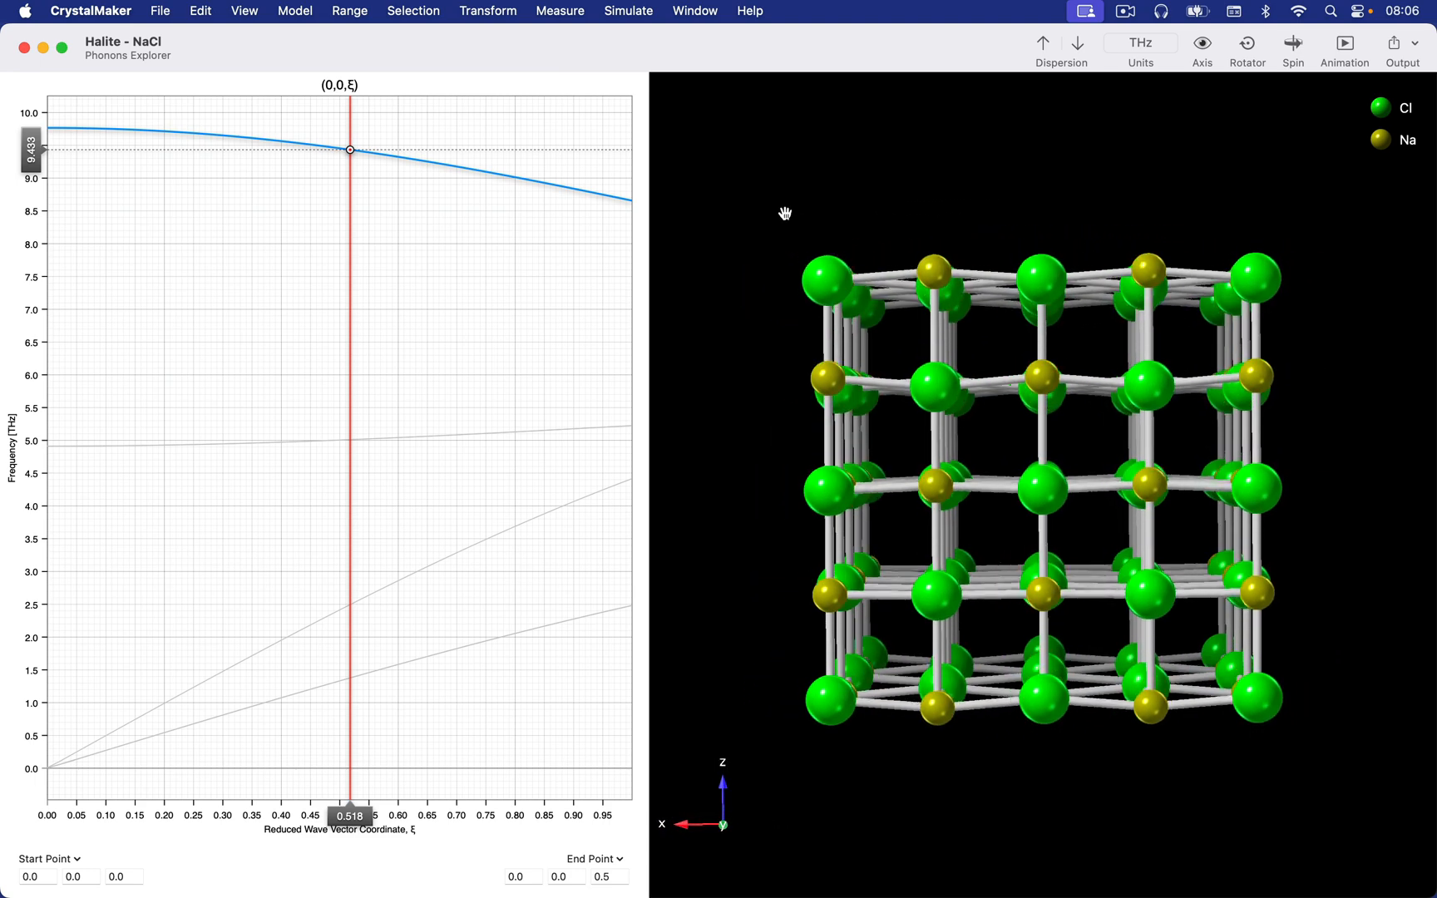
{"action": "scroll", "coordinate": [1024, 226], "scroll_direction": "up", "scroll_amount": 4}
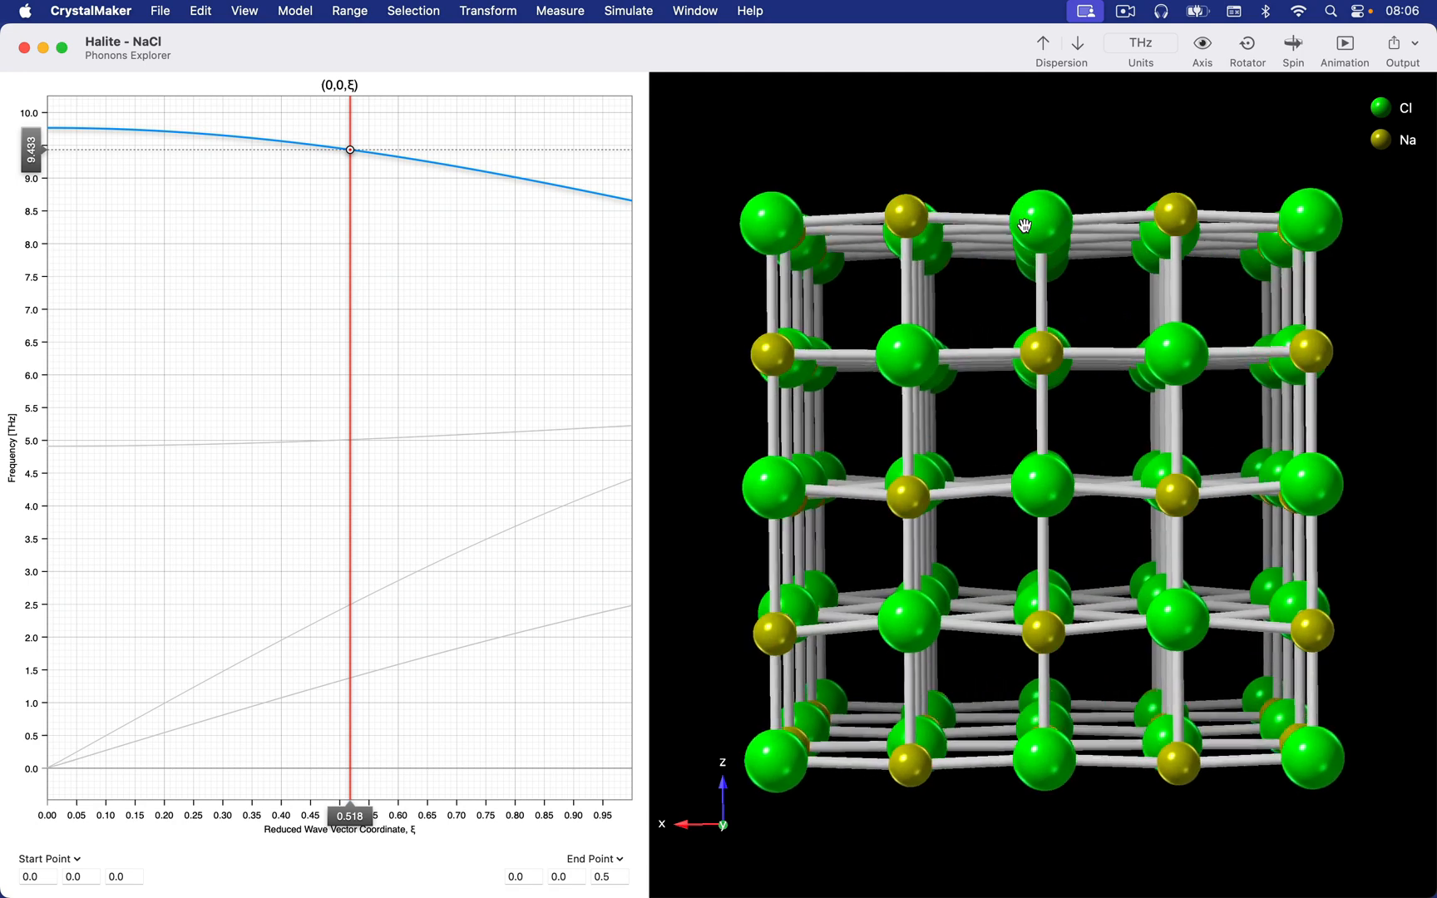
{"action": "scroll", "coordinate": [1025, 225], "scroll_direction": "down", "scroll_amount": 1}
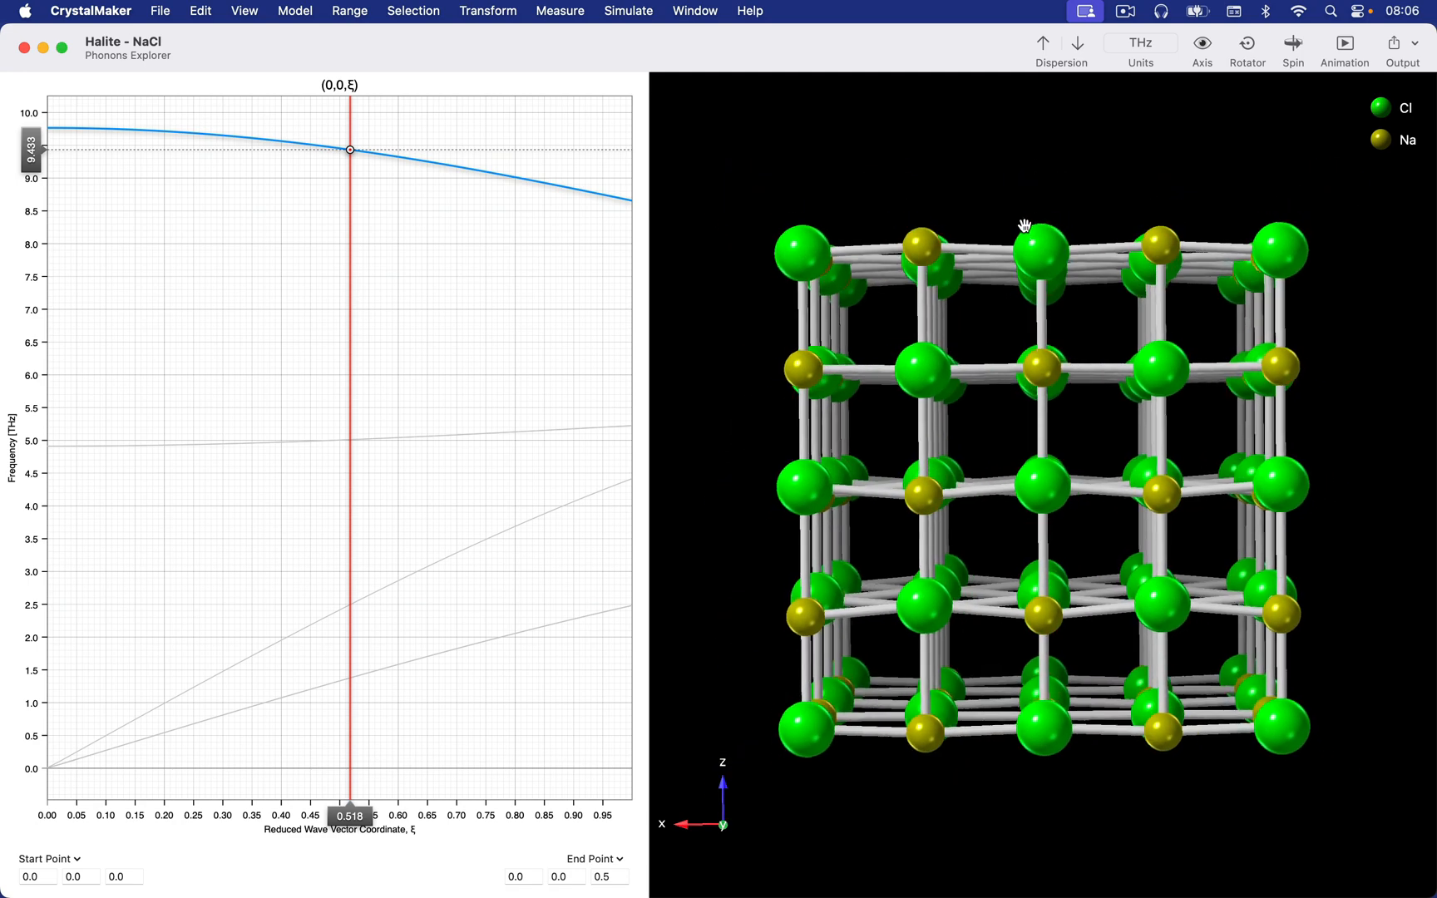
View the vibrating crystal along its b axis, with the structure slightly enlarged.
{"action": "scroll", "coordinate": [1024, 225], "scroll_direction": "up", "scroll_amount": 2}
{"action": "scroll", "coordinate": [1024, 225], "scroll_direction": "down", "scroll_amount": 3}
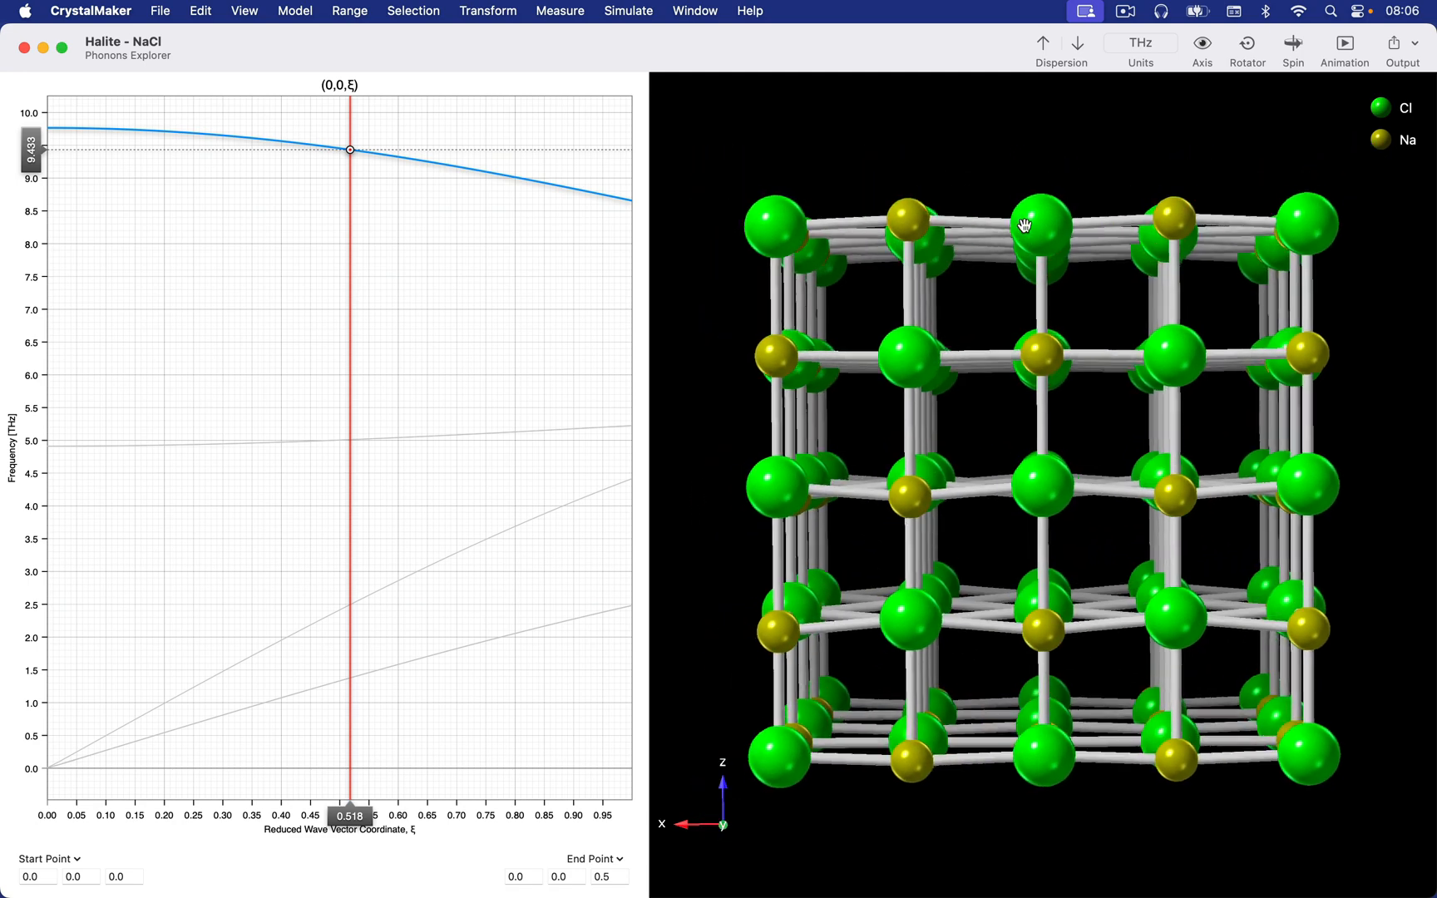
{"action": "scroll", "coordinate": [1024, 225], "scroll_direction": "up", "scroll_amount": 2}
{"action": "scroll", "coordinate": [1025, 224], "scroll_direction": "down", "scroll_amount": 5}
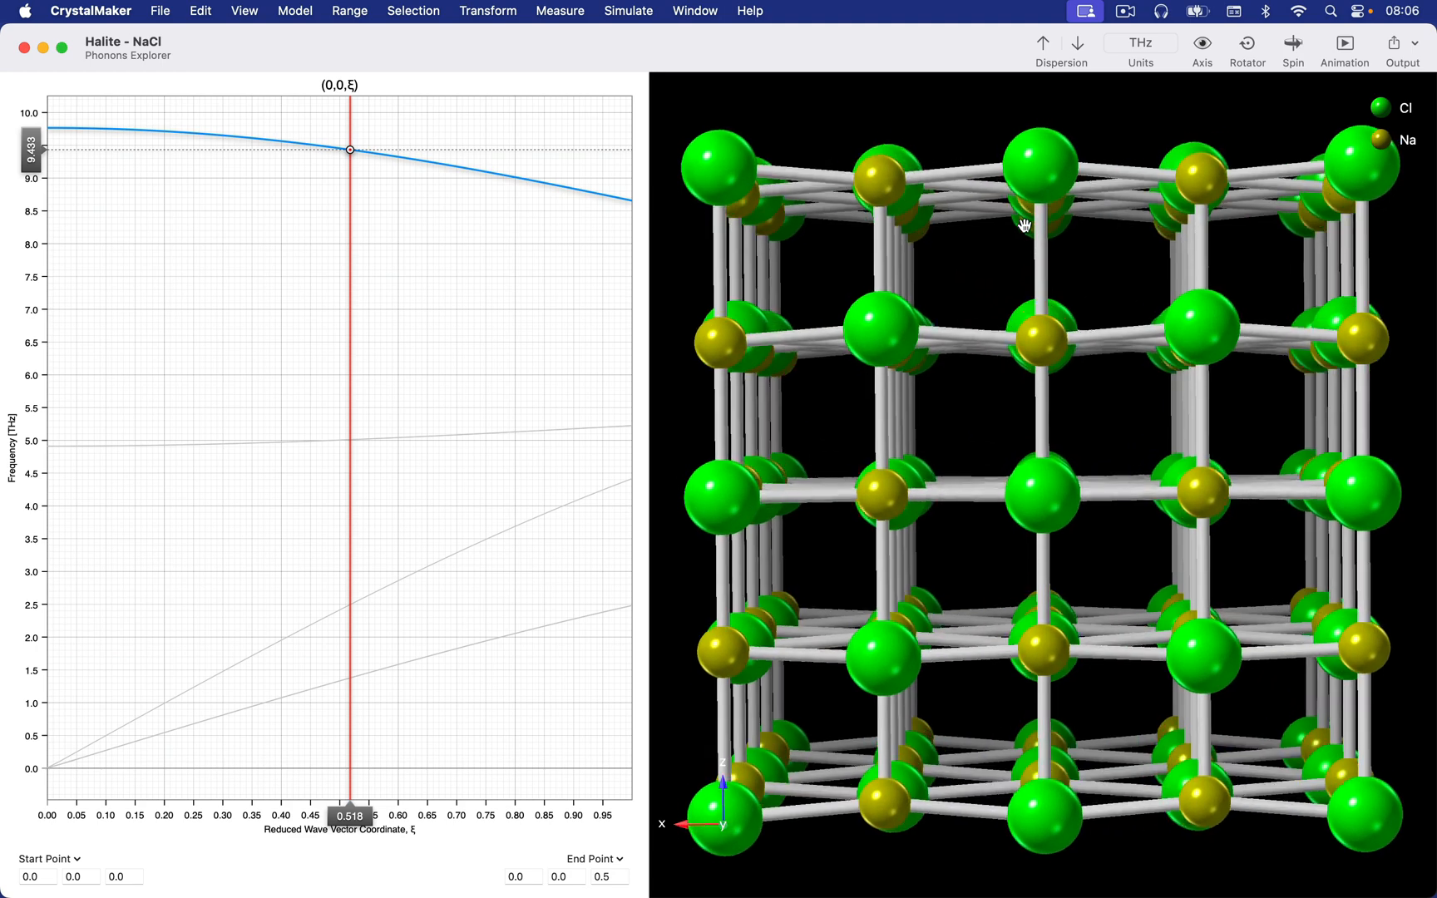
{"action": "scroll", "coordinate": [1024, 225], "scroll_direction": "up", "scroll_amount": 3}
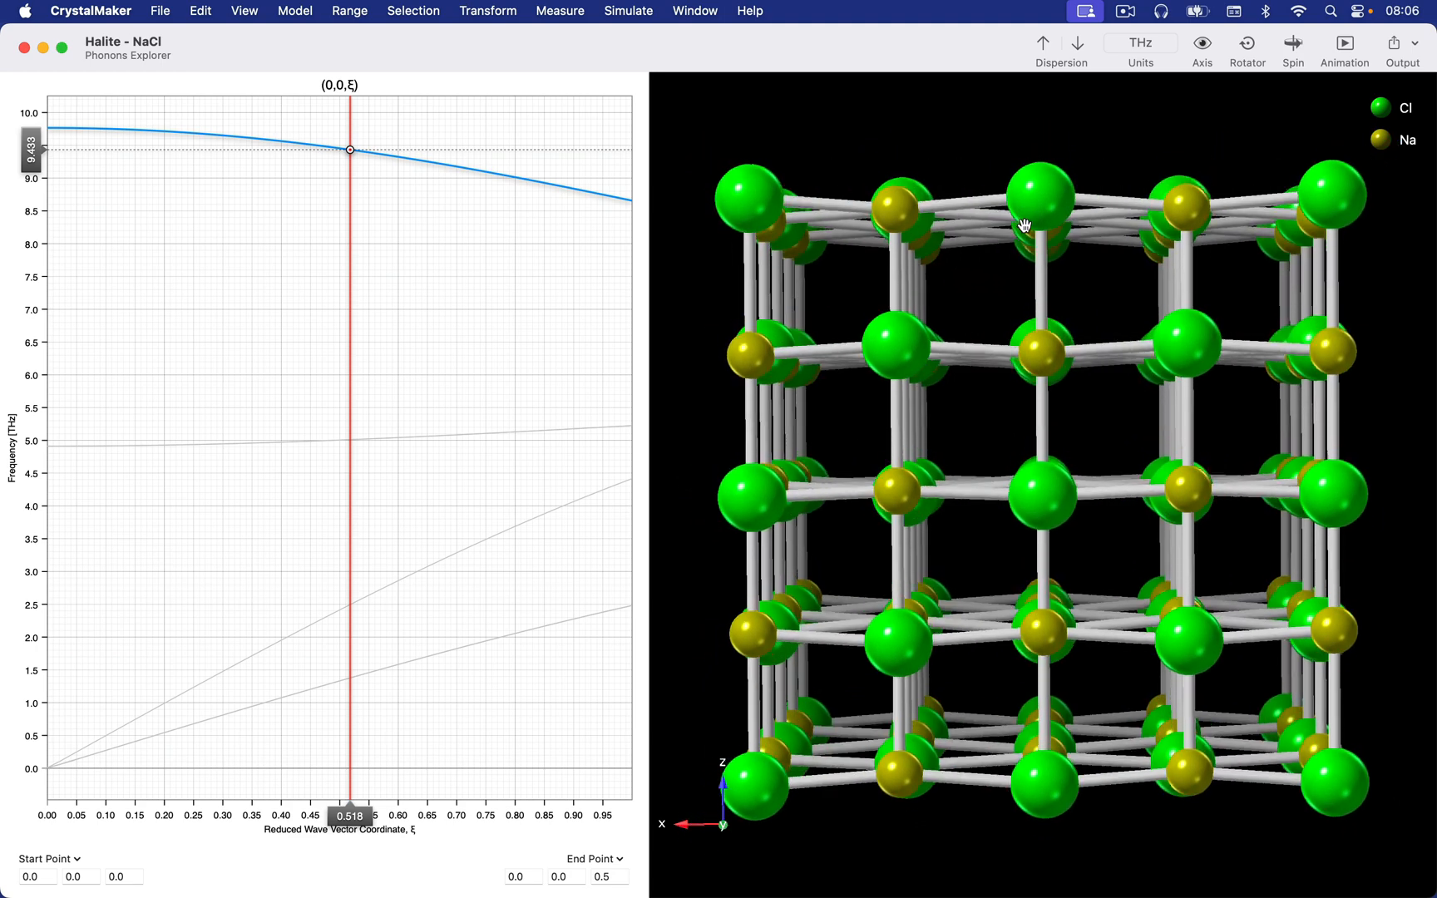
{"action": "left_click", "coordinate": [1203, 45]}
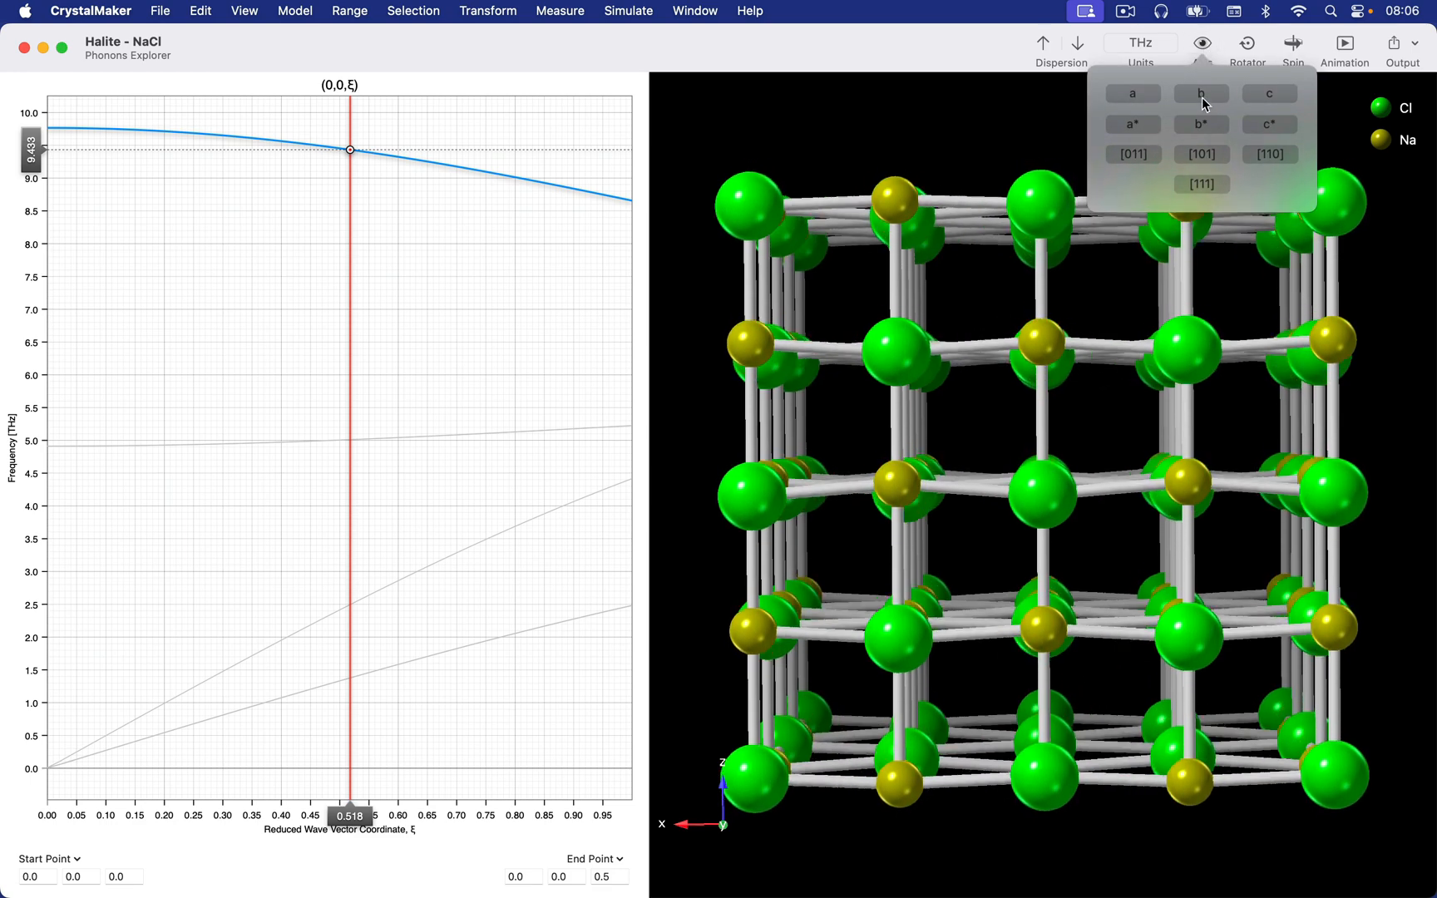
{"action": "left_click", "coordinate": [1203, 96]}
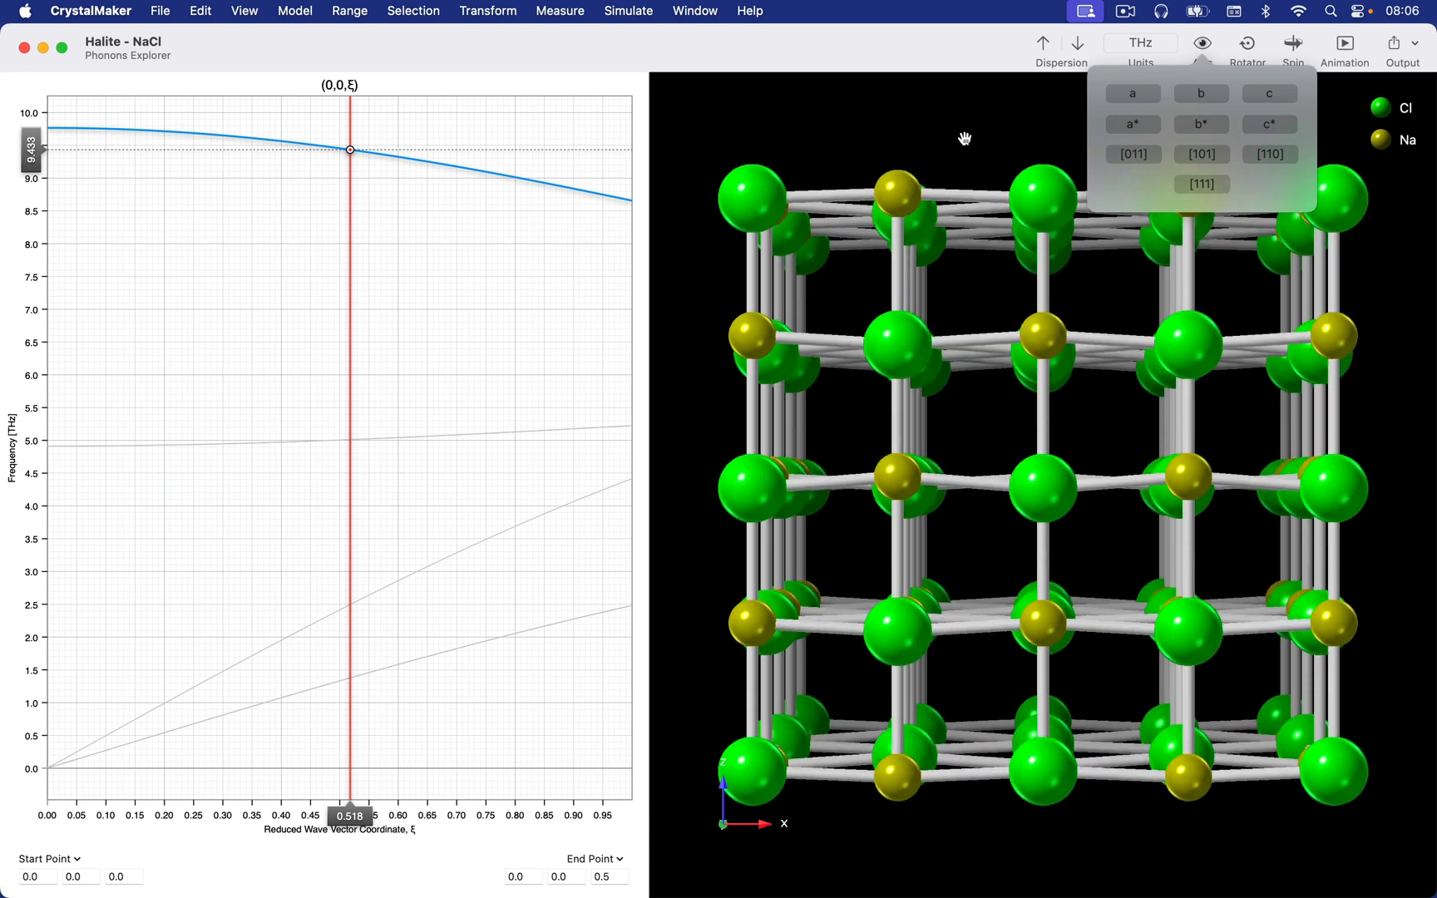
{"action": "left_click", "coordinate": [965, 138]}
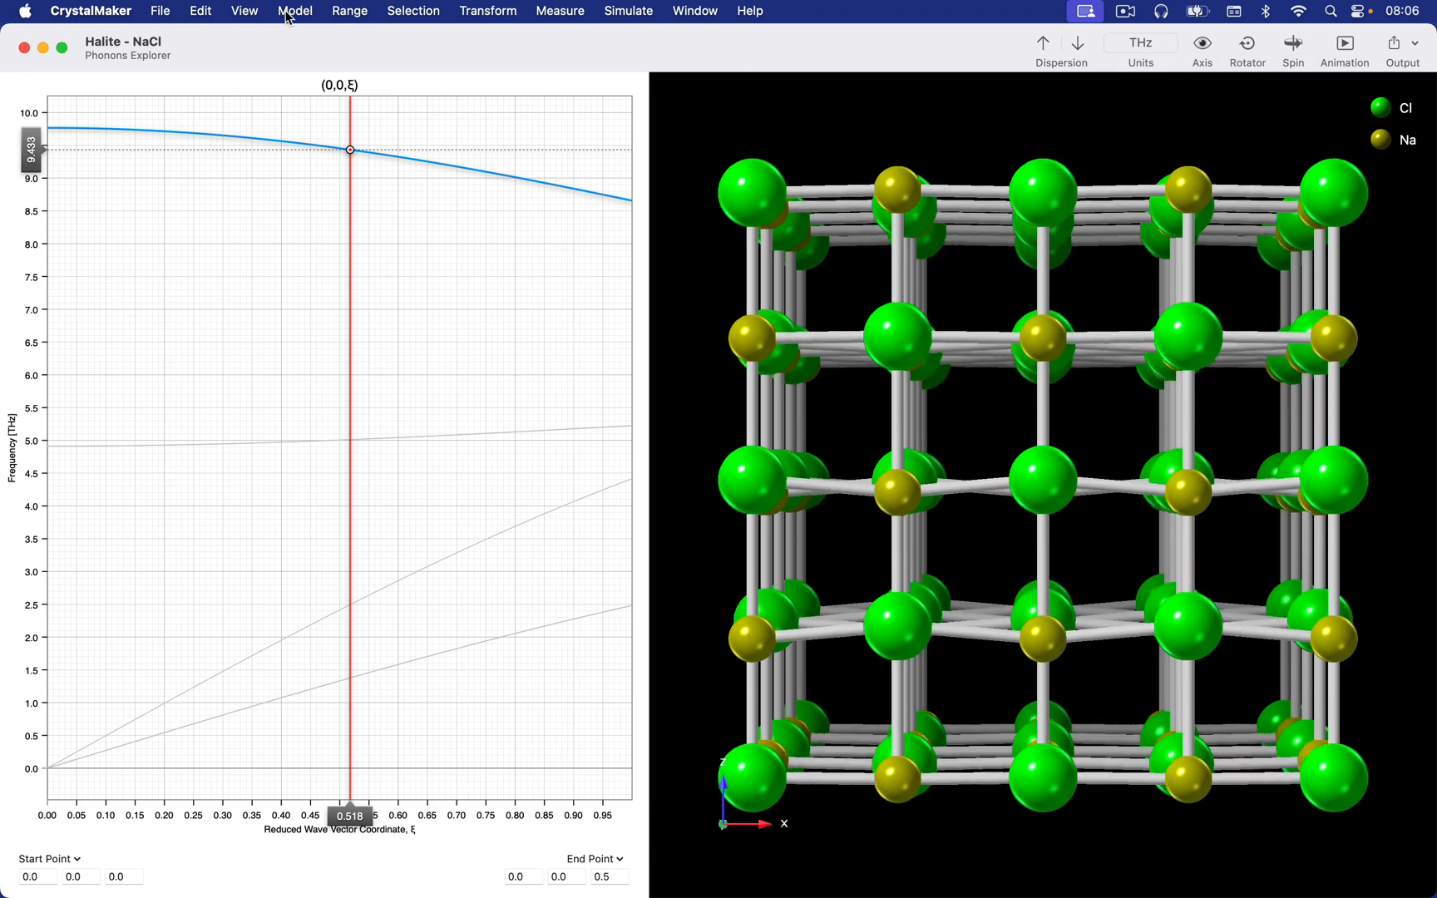
Display the crystal as a Stick model with Red/Blue stereo.
{"action": "left_click", "coordinate": [293, 12]}
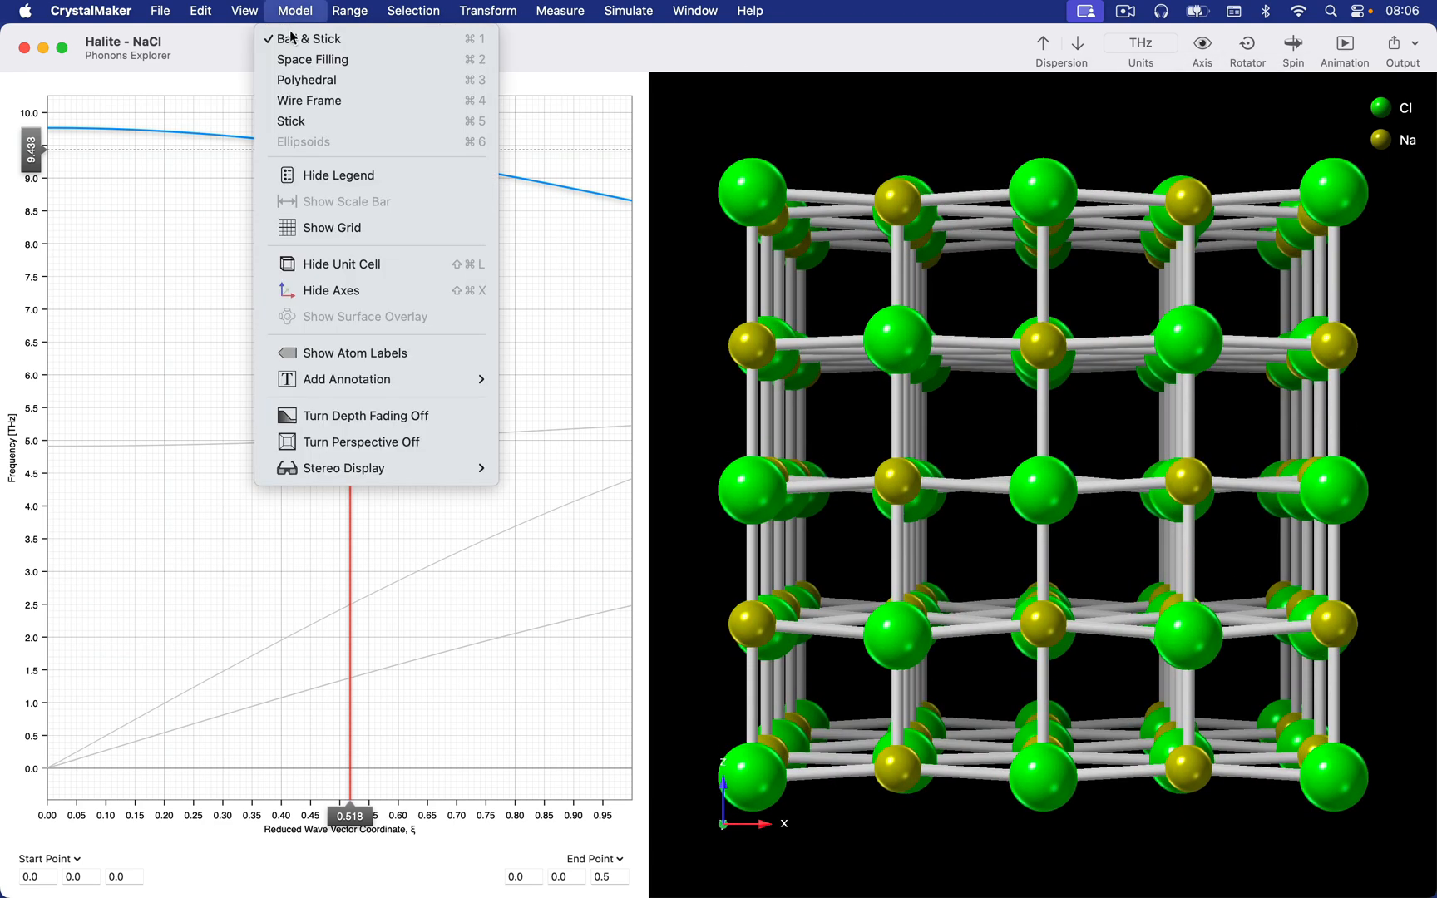
{"action": "left_click", "coordinate": [304, 121]}
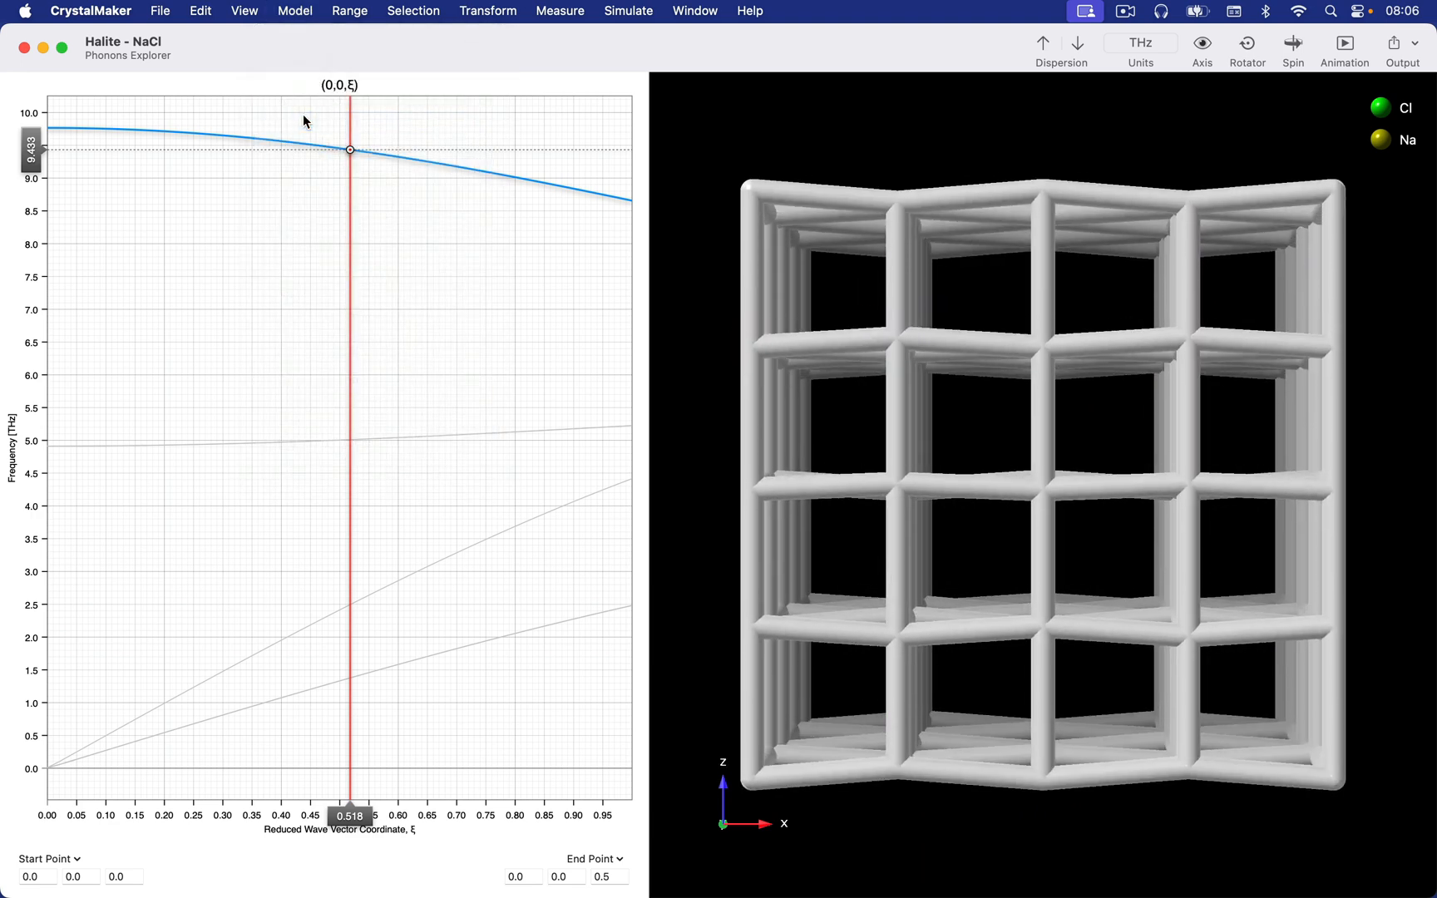
{"action": "left_click", "coordinate": [286, 10]}
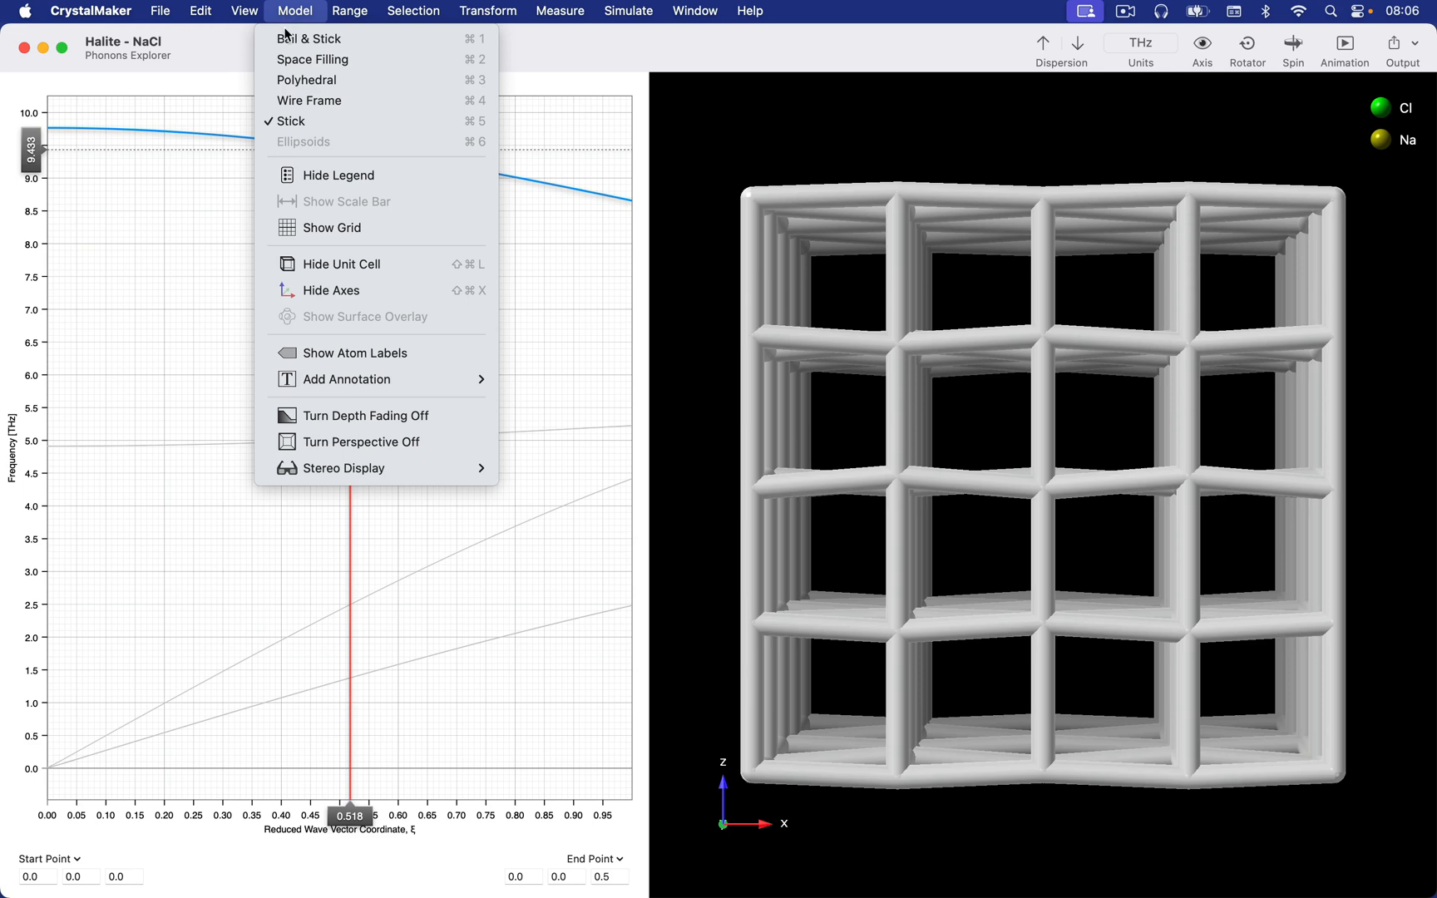
{"action": "mouse_move", "coordinate": [343, 468]}
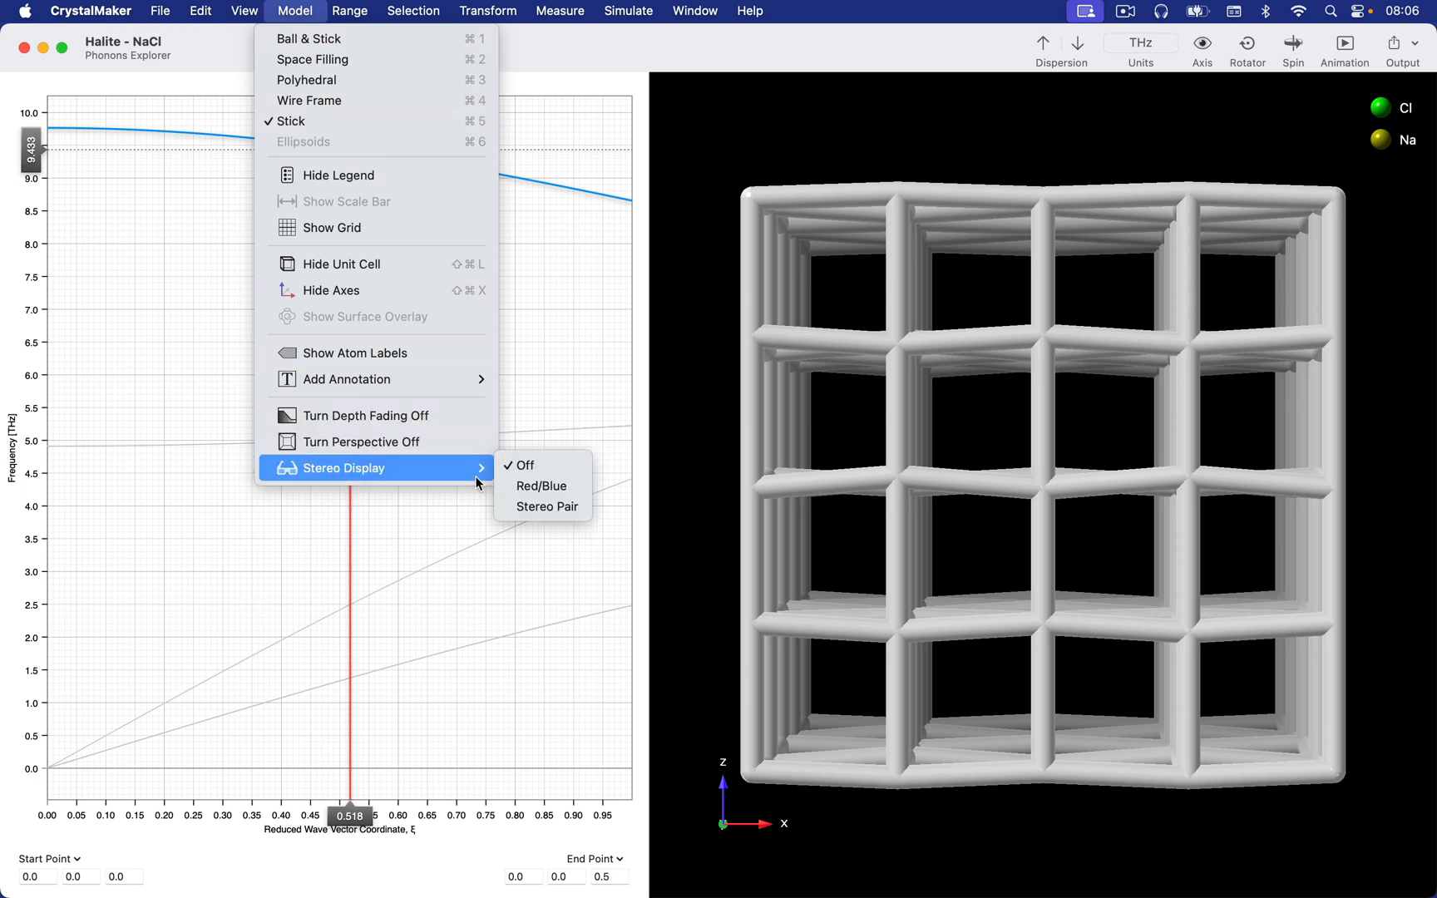
{"action": "left_click", "coordinate": [520, 486]}
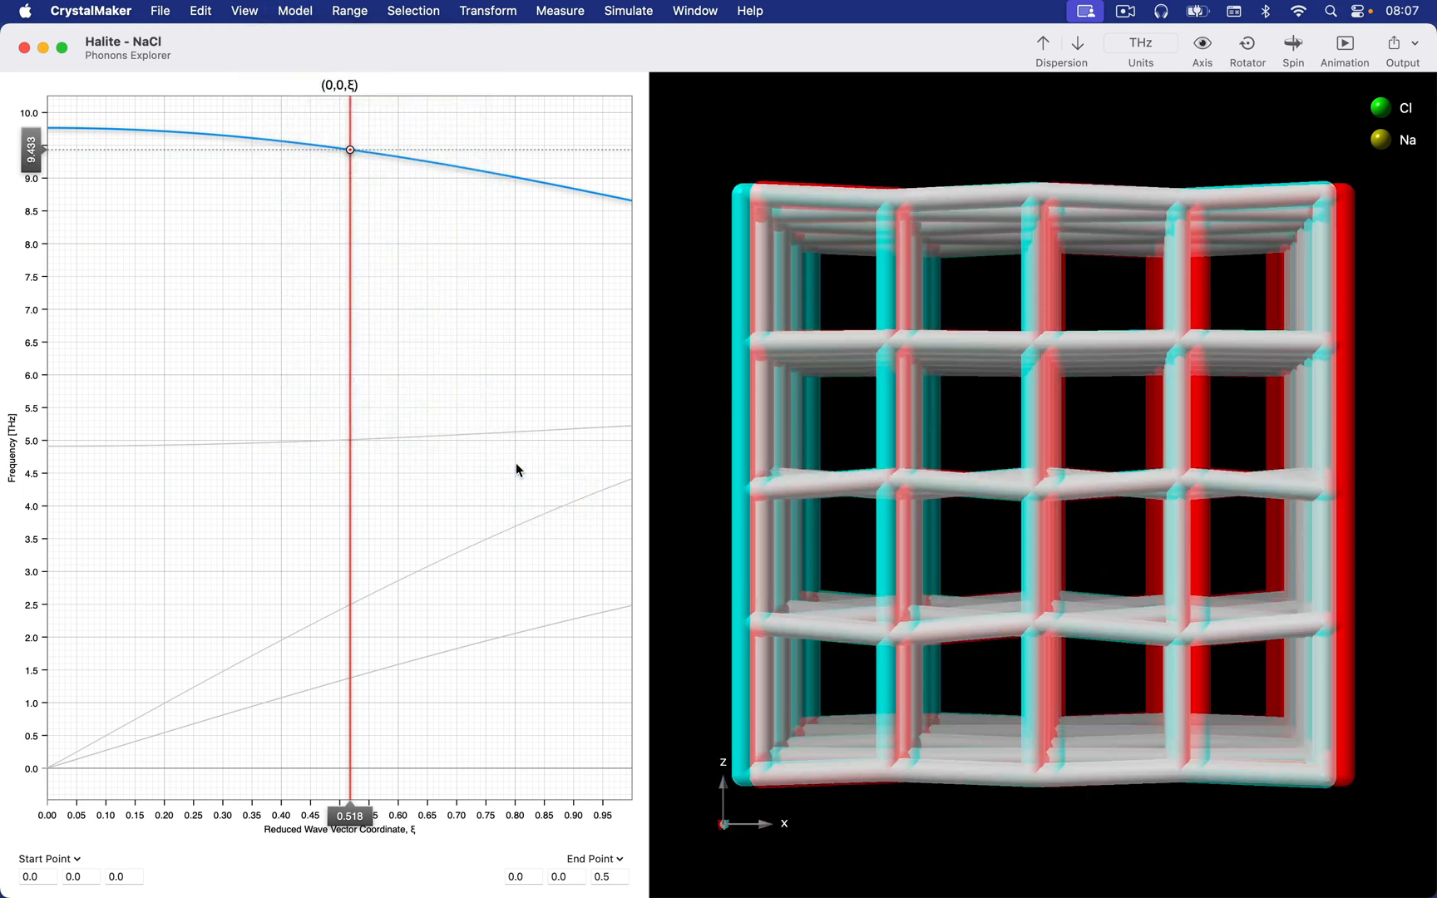
Turn the stereo display off and return the crystal to the Ball & Stick model.
{"action": "left_click", "coordinate": [295, 10]}
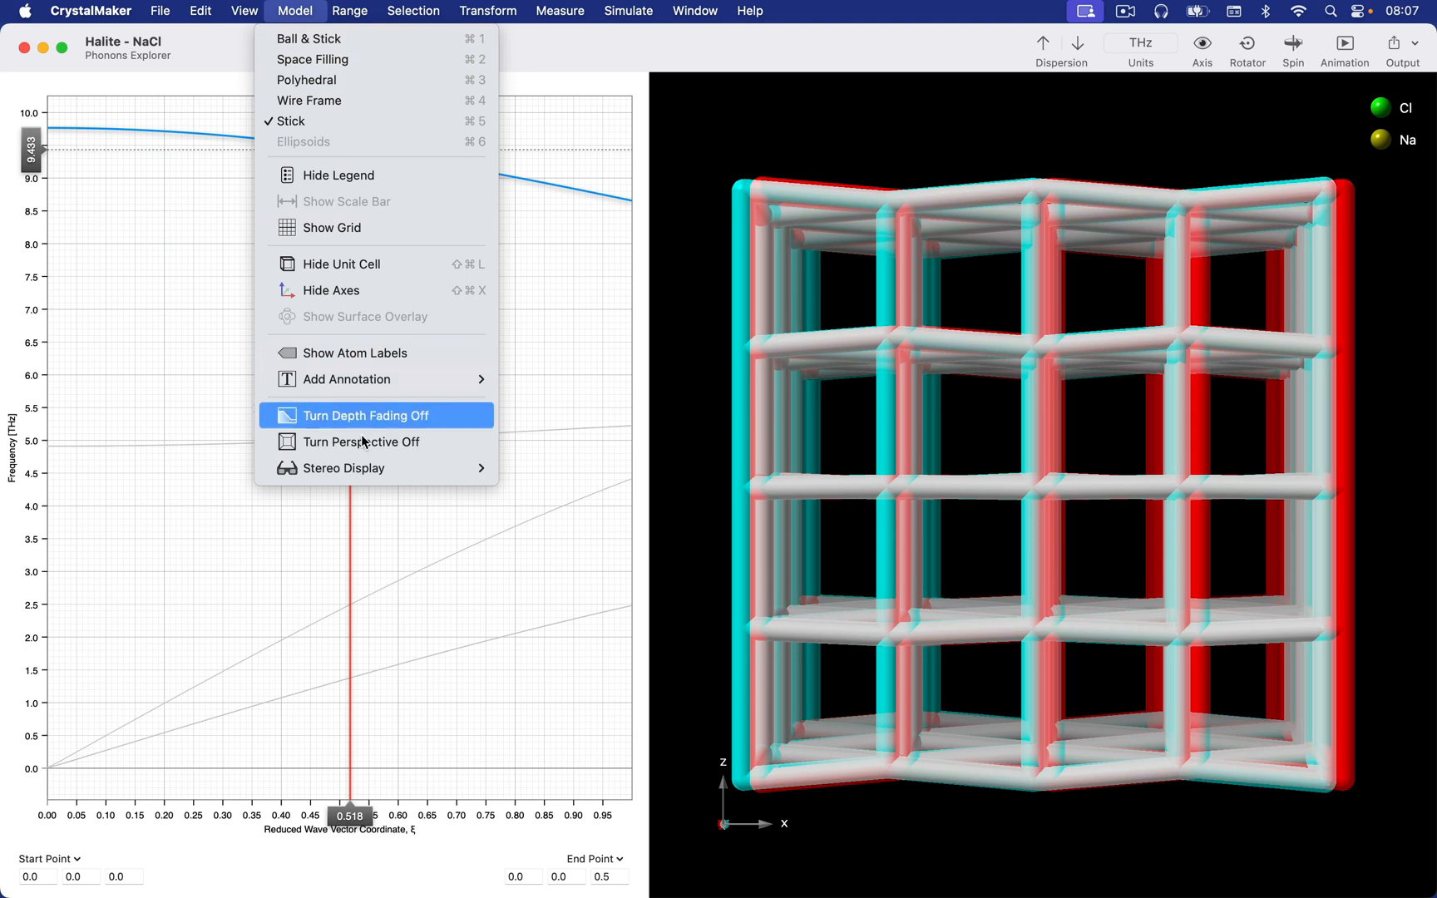
{"action": "left_click", "coordinate": [356, 468]}
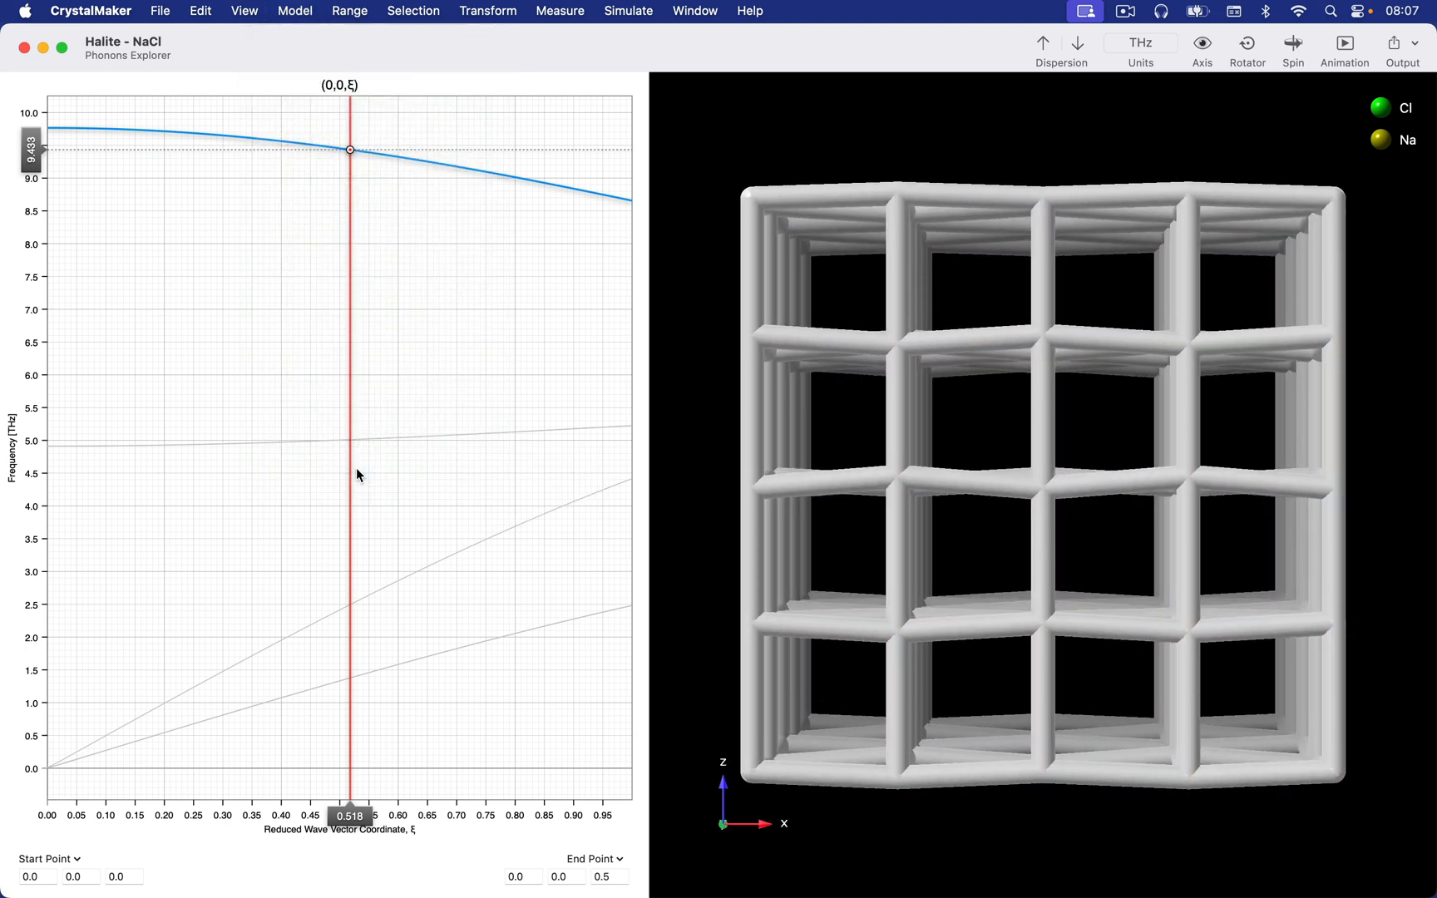
{"action": "left_click", "coordinate": [311, 10]}
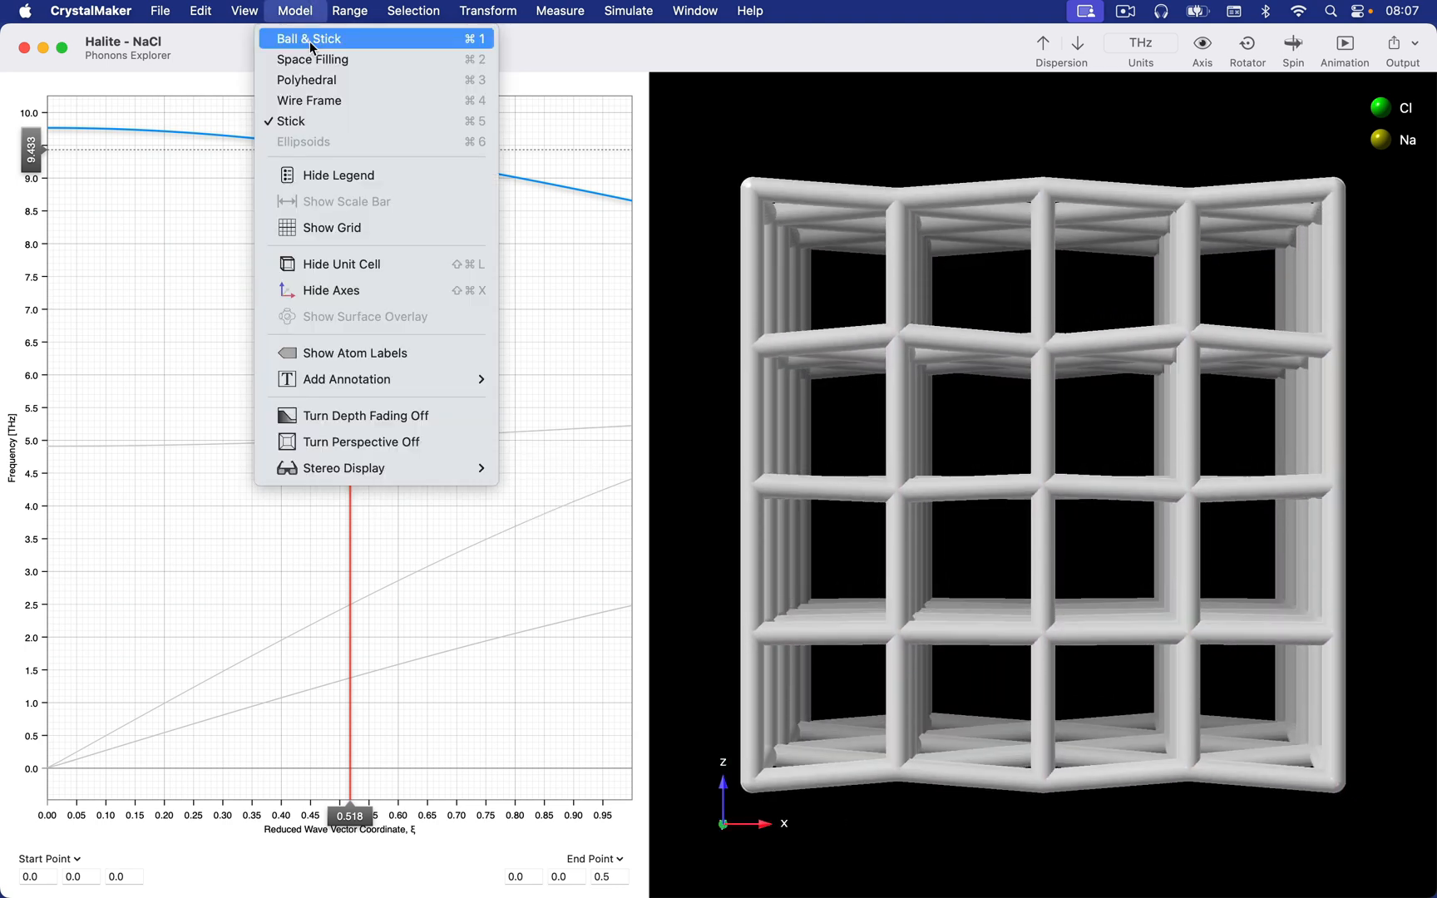
{"action": "left_click", "coordinate": [310, 38]}
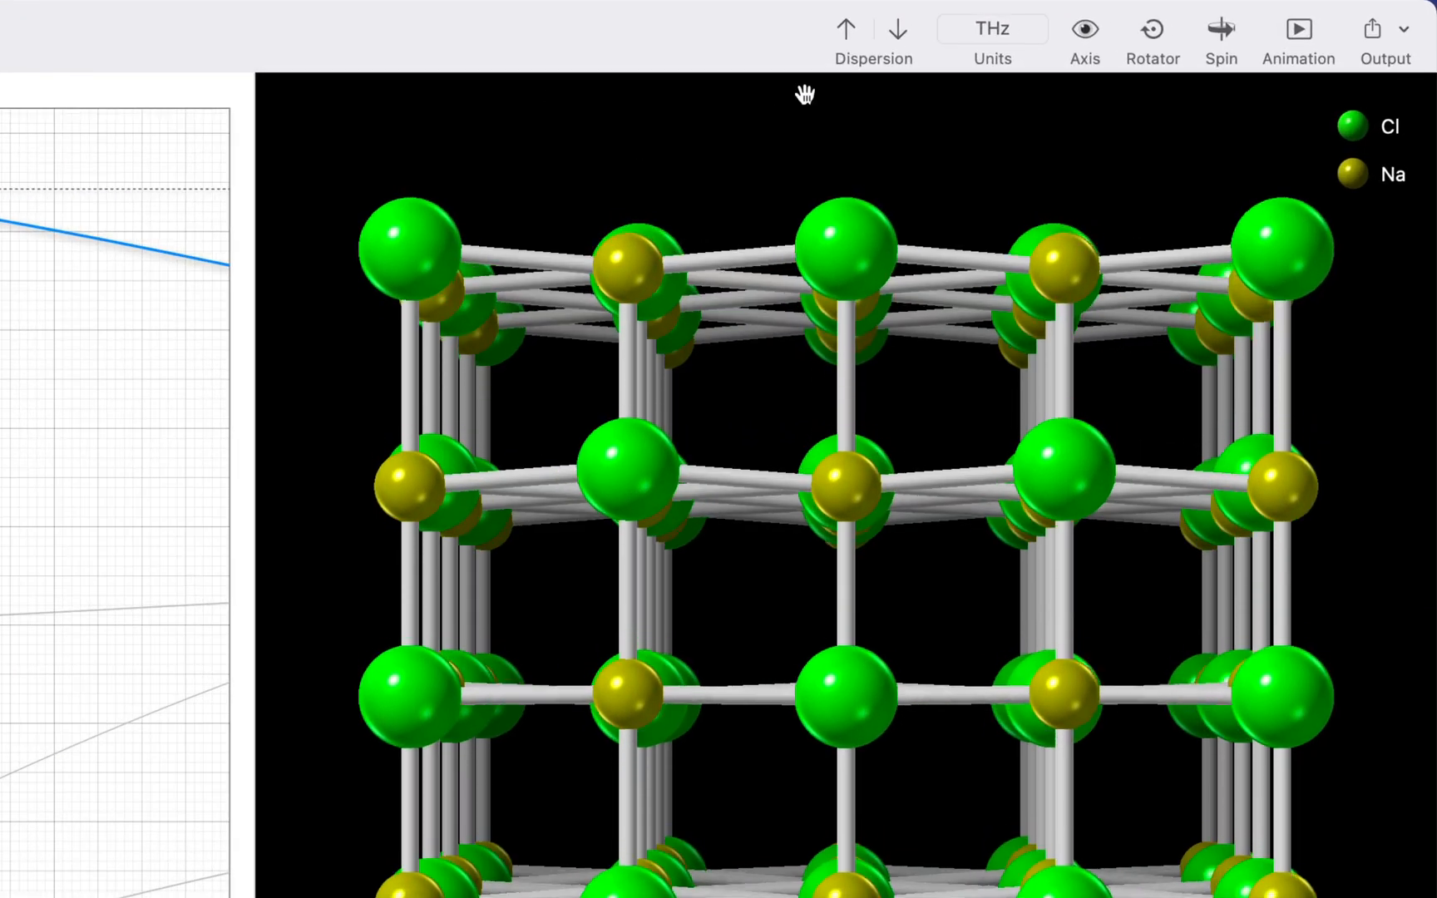
Set the vibration animation's amplitude to 2.837 and speed to 31 fps, and try 30 frames before lowering the frame count.
{"action": "left_click", "coordinate": [1302, 29]}
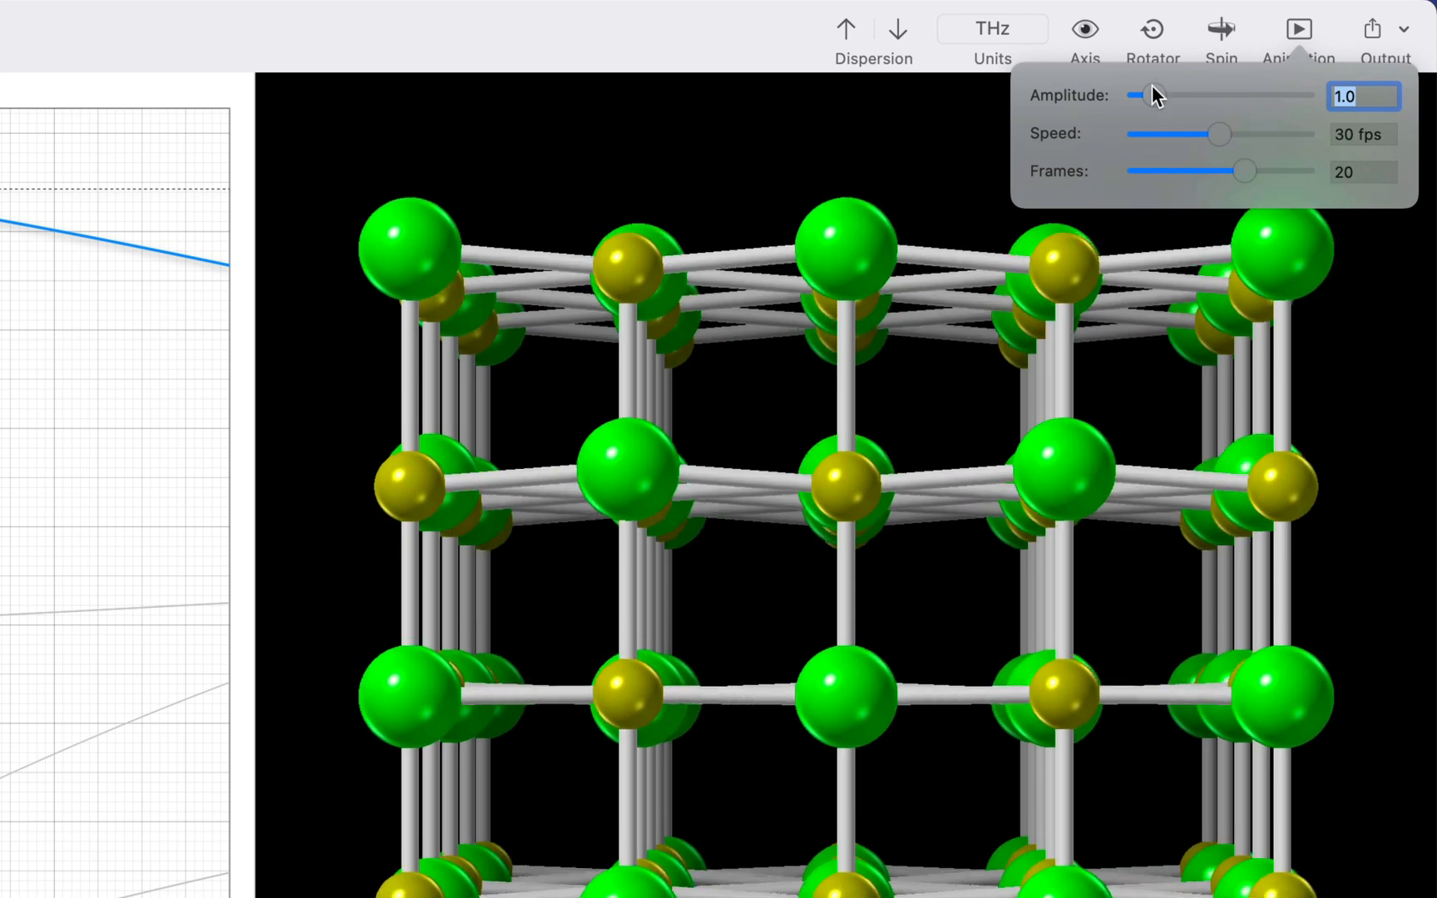
{"action": "left_click_drag", "start_coordinate": [1153, 95], "coordinate": [1325, 148]}
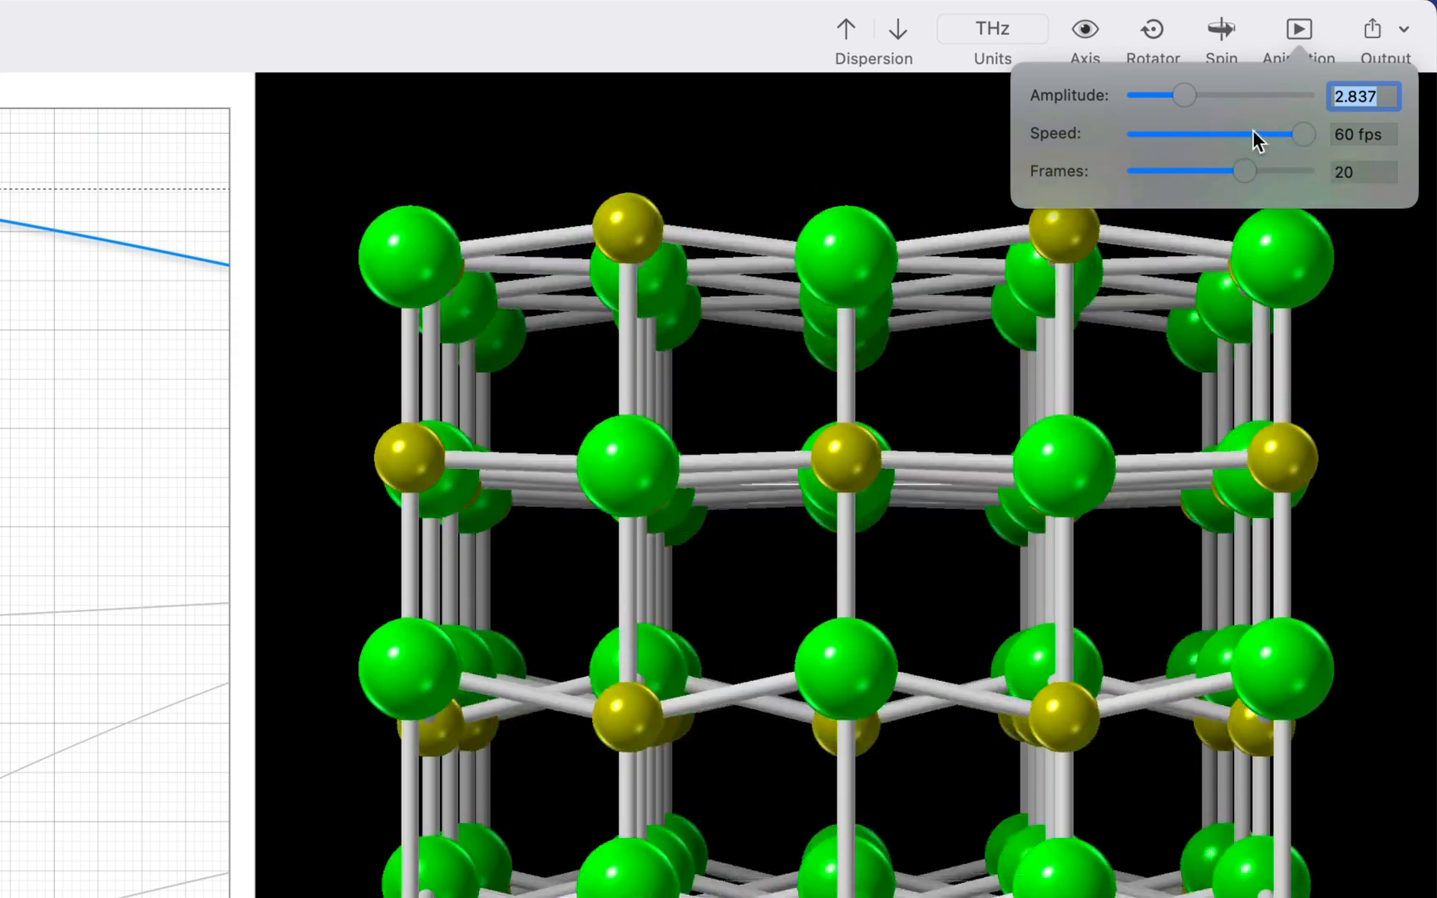
{"action": "left_click", "coordinate": [1220, 135]}
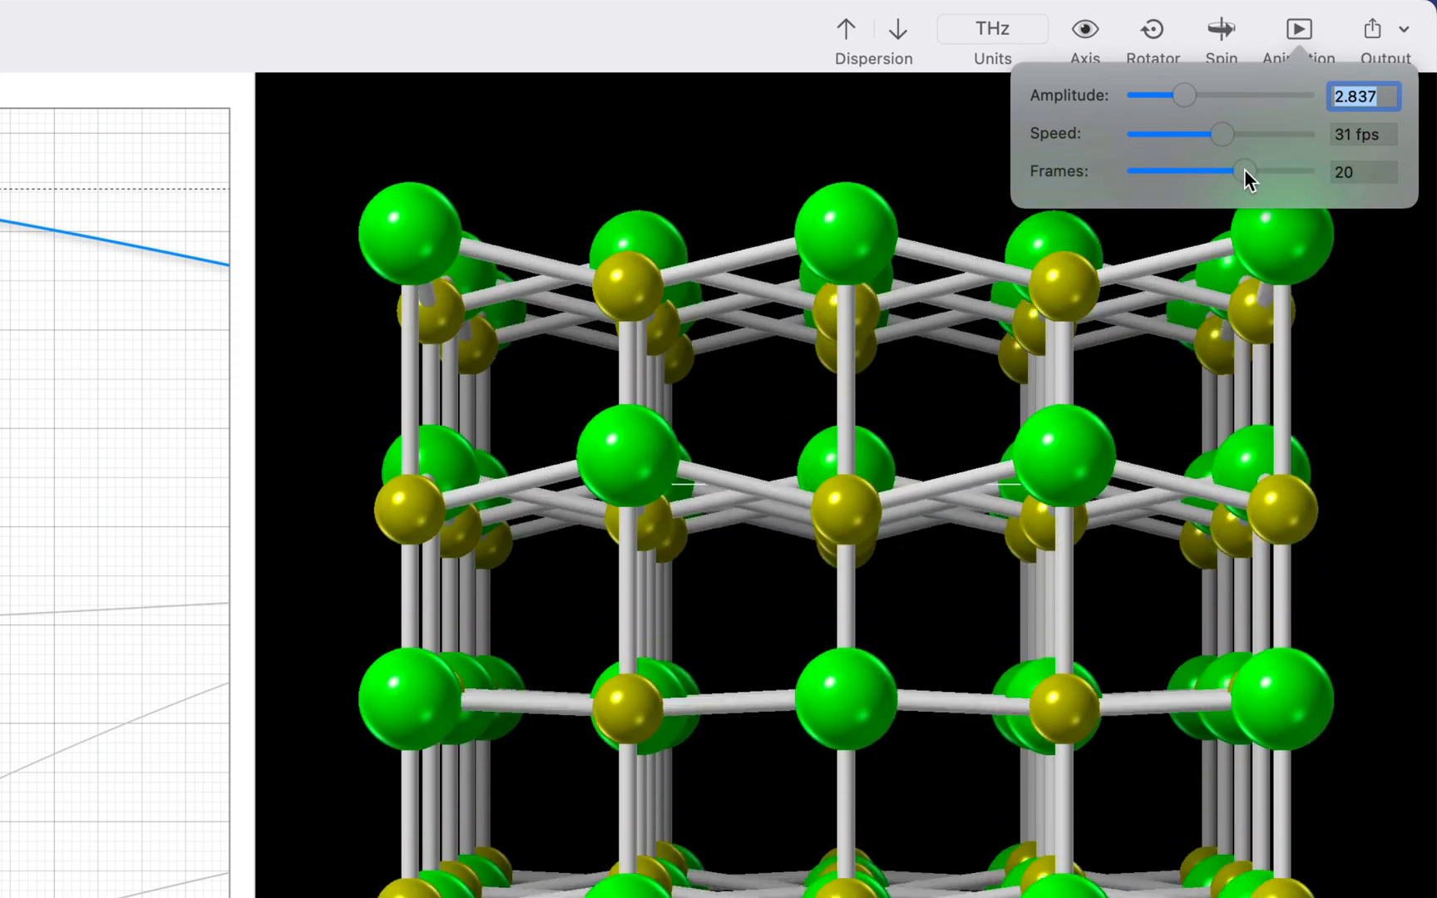
{"action": "left_click_drag", "start_coordinate": [1244, 171], "coordinate": [1303, 172]}
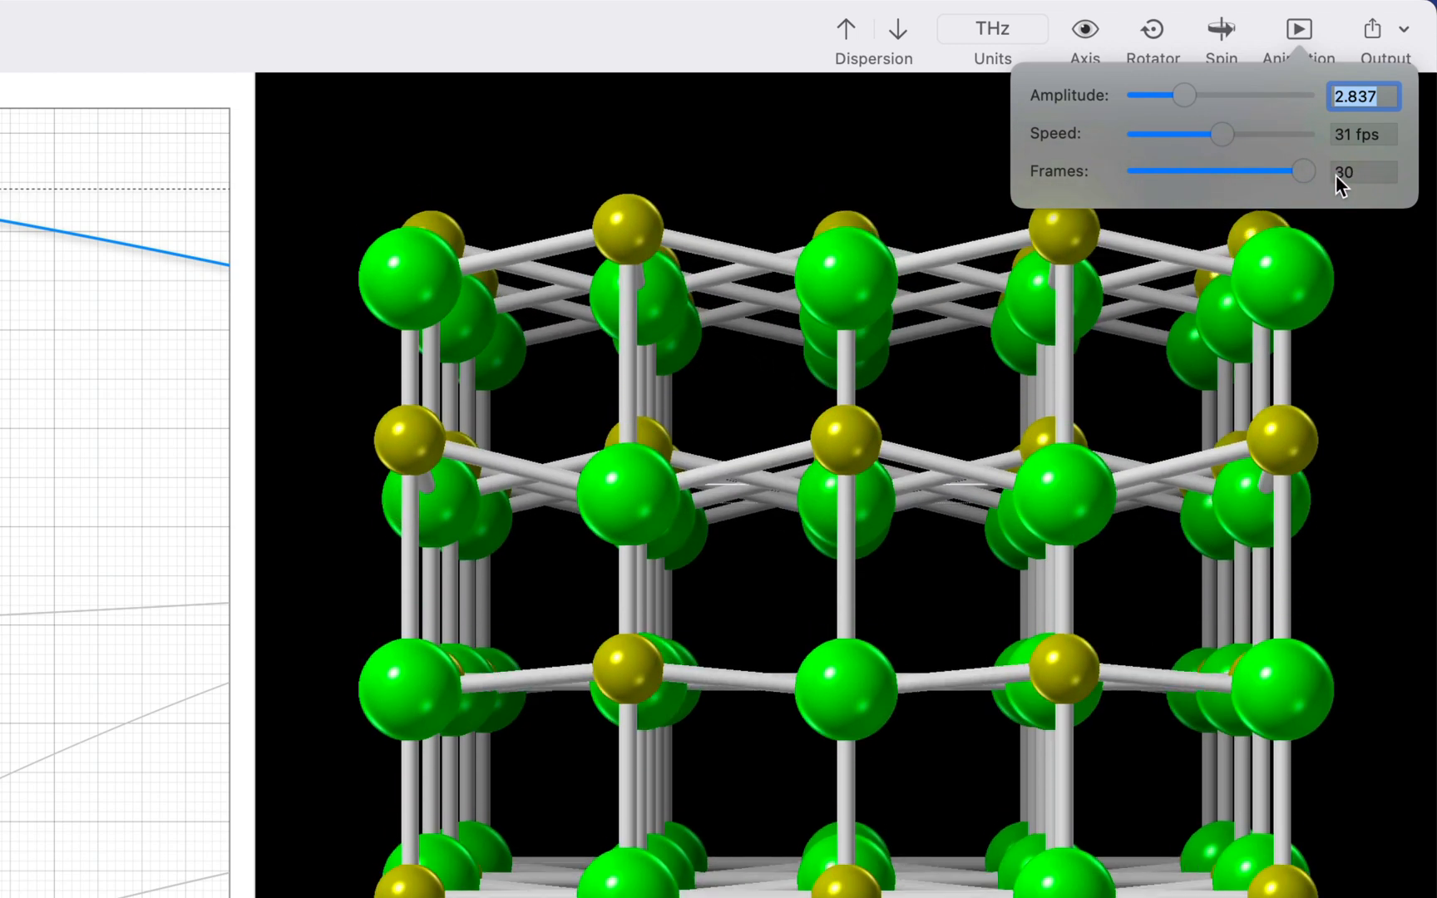
{"action": "left_click_drag", "start_coordinate": [1303, 170], "coordinate": [1226, 172]}
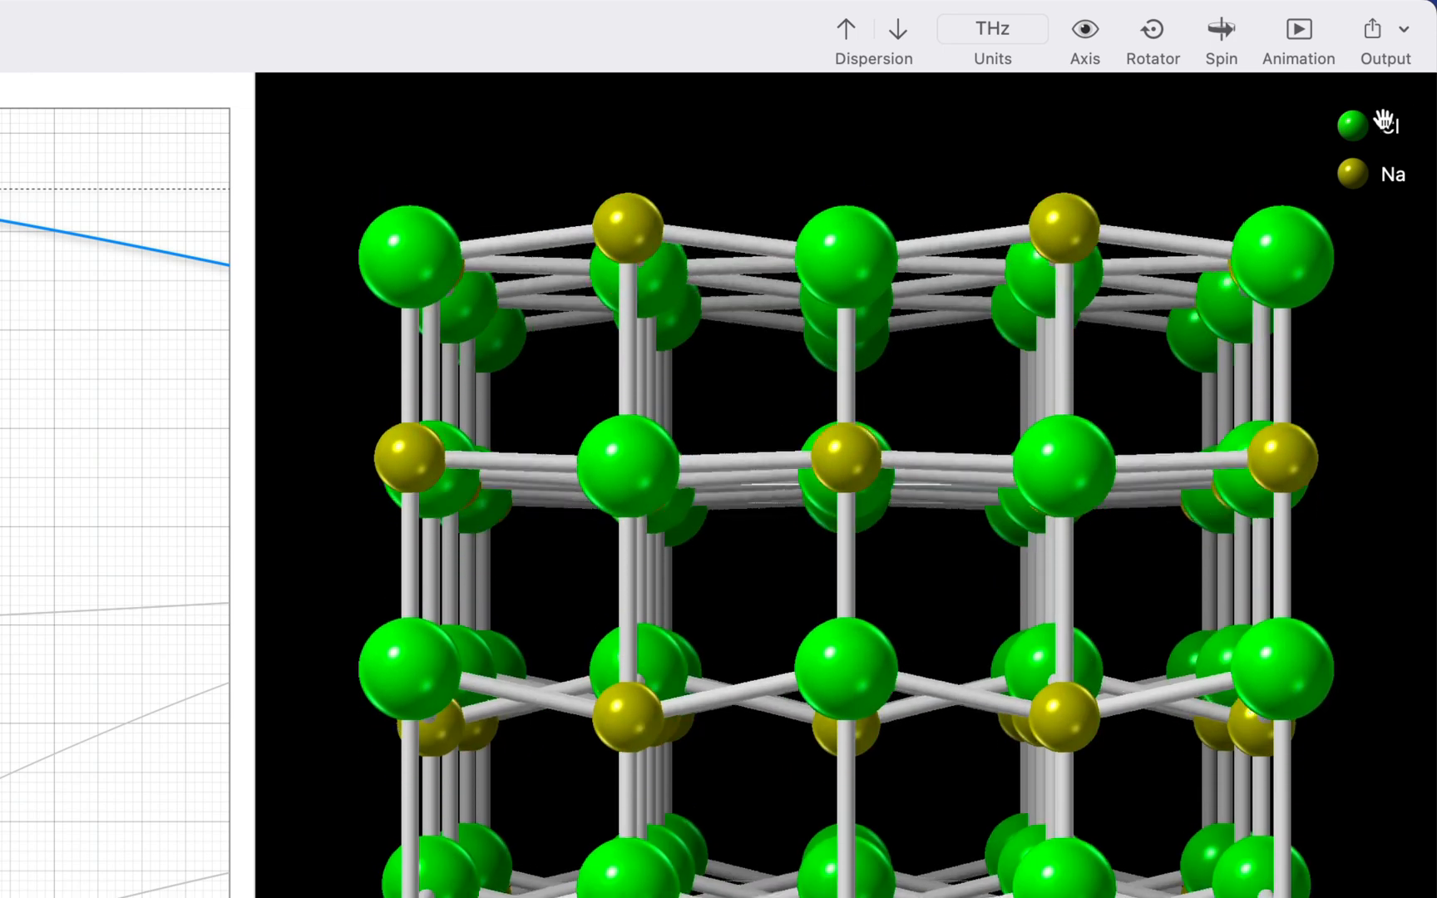
Export the vibrations data to the desktop as Halite - NaCl (no symmetry).txt.
{"action": "left_click", "coordinate": [1399, 35]}
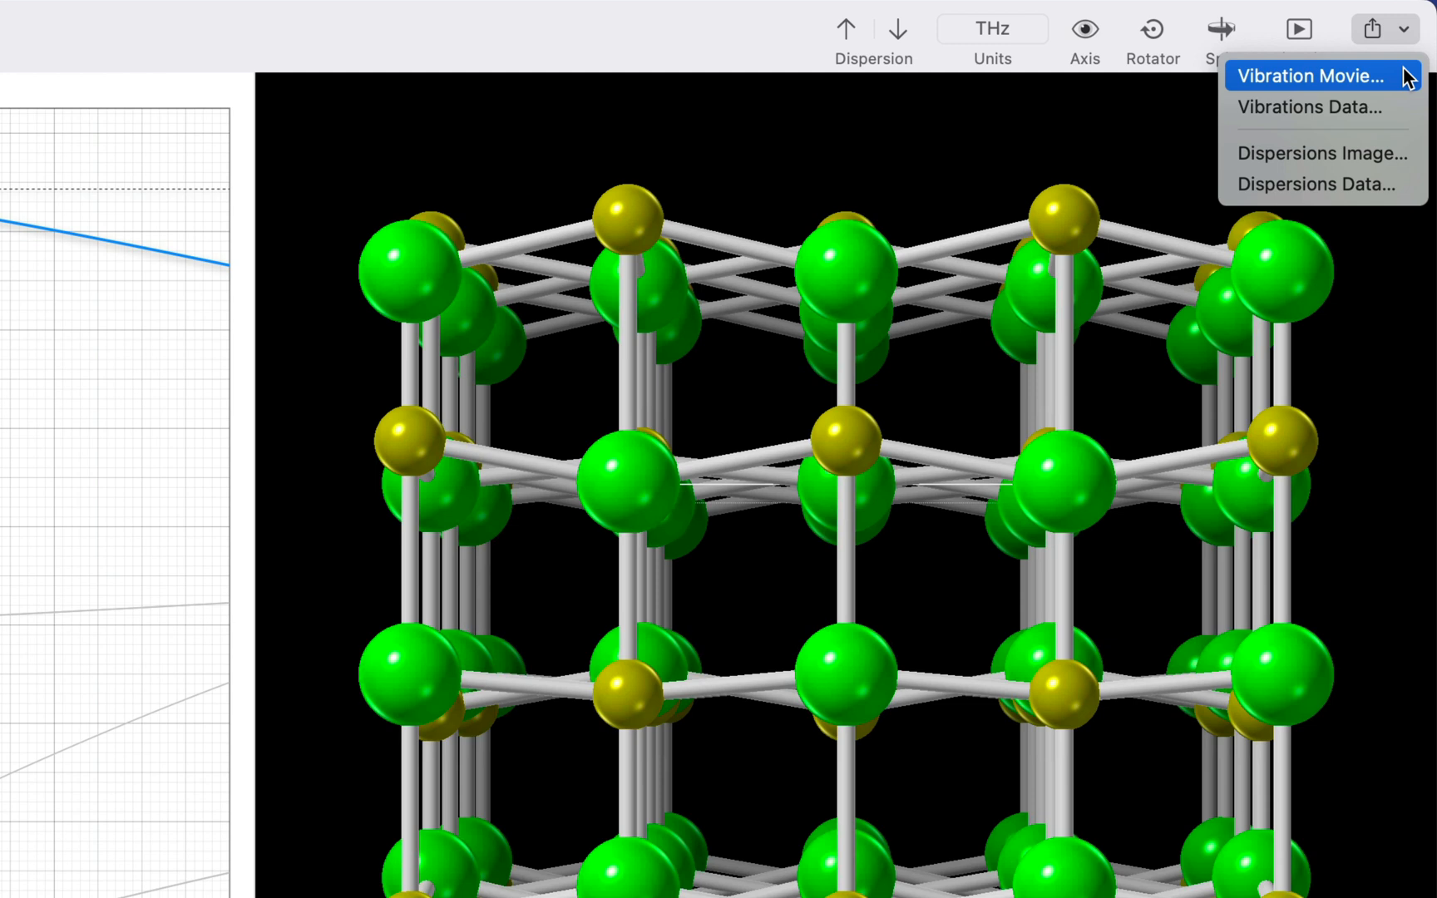
{"action": "left_click", "coordinate": [1405, 115]}
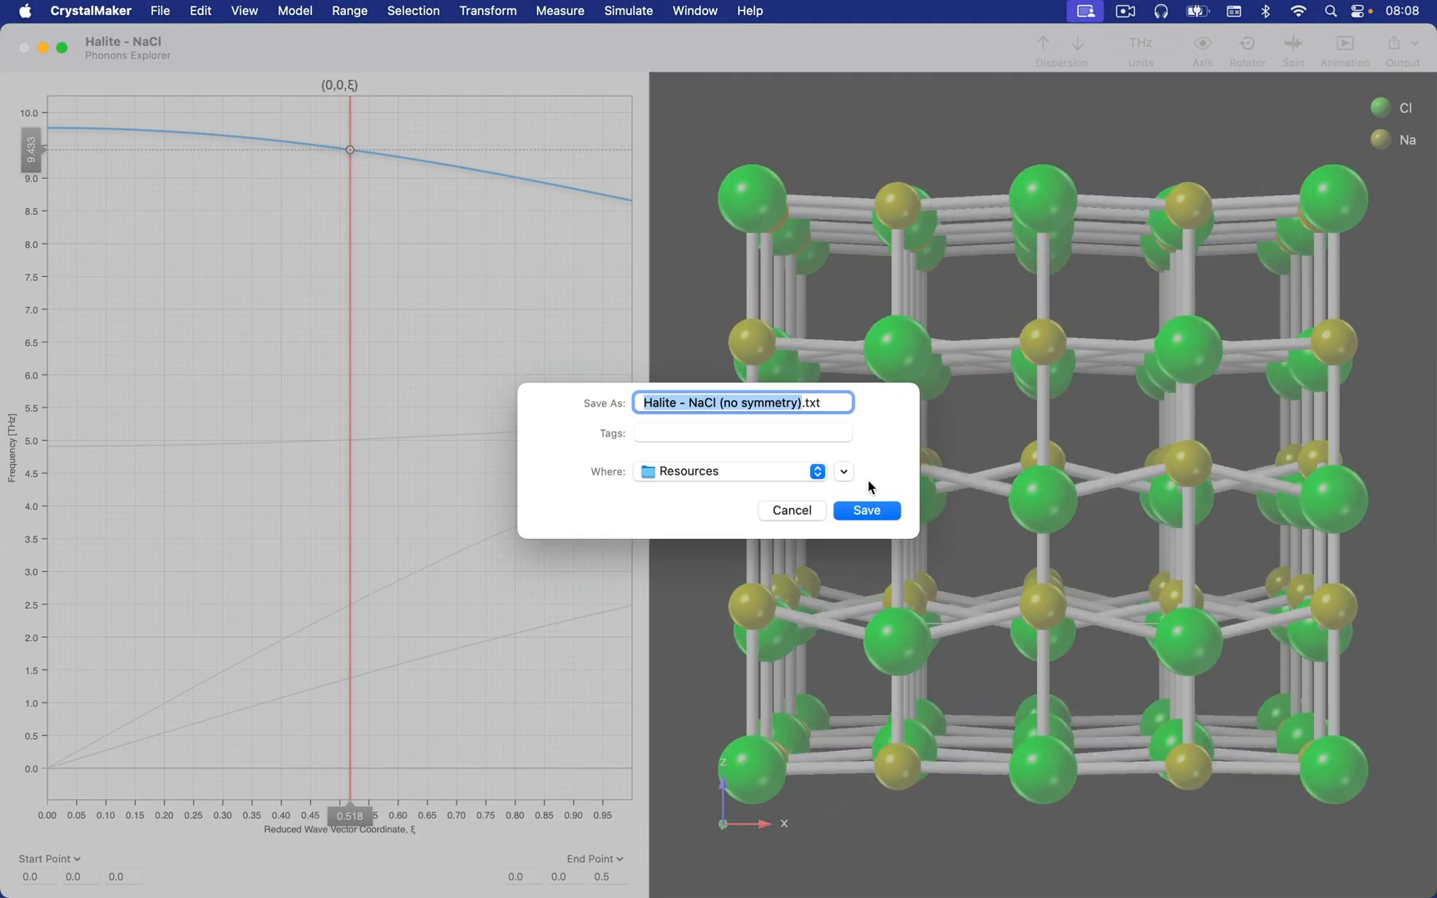
{"action": "key", "text": "super+d"}
{"action": "left_click", "coordinate": [865, 510]}
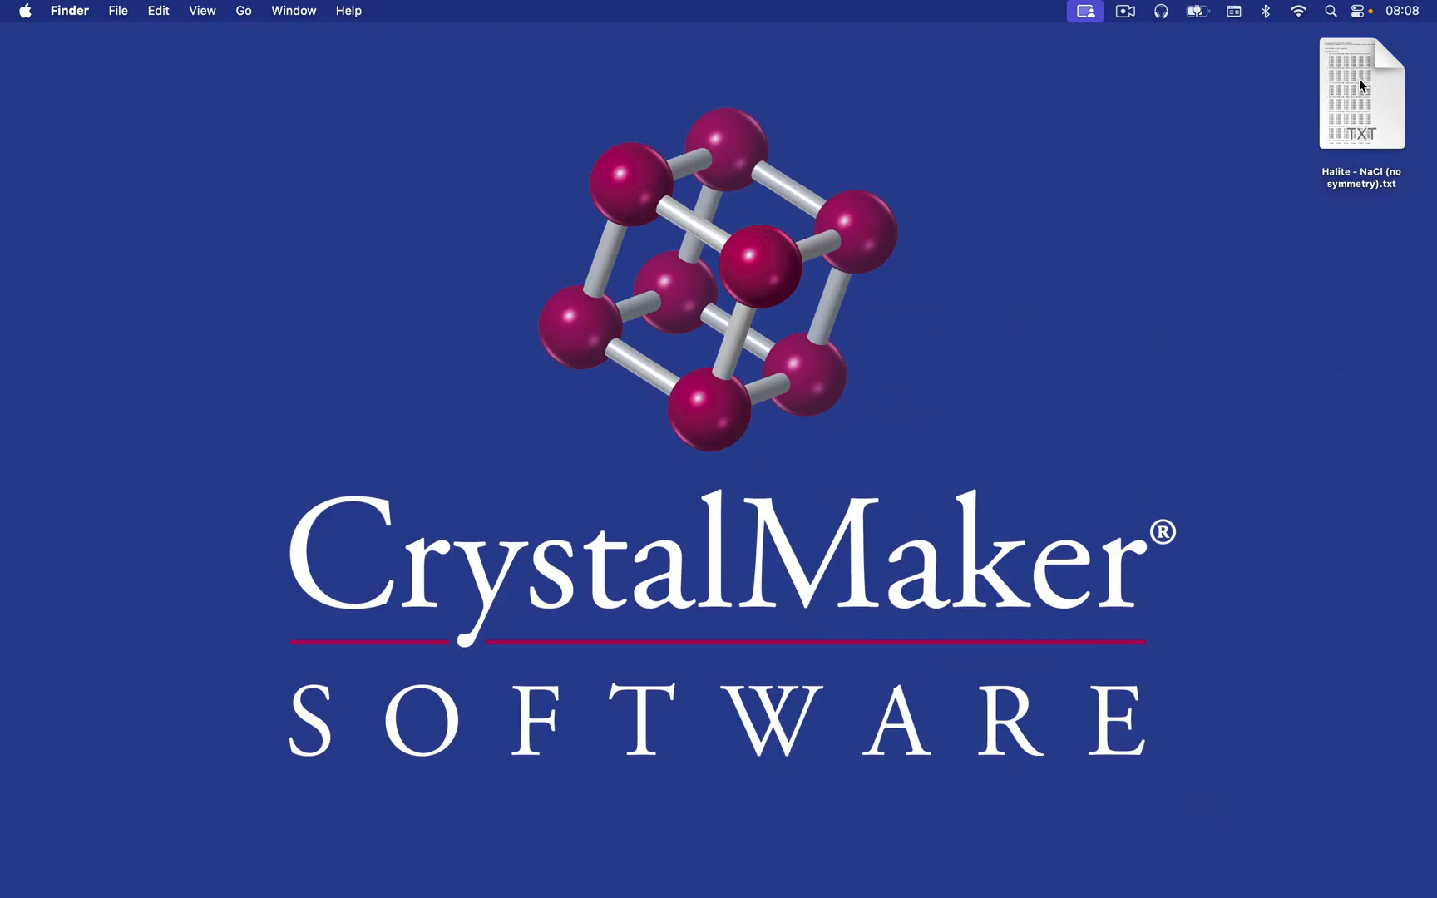
Open the exported Halite - NaCl (no symmetry).txt from the desktop, look through its vibrational modes and eigenvectors, and return to the beginning.
{"action": "left_click", "coordinate": [1359, 80]}
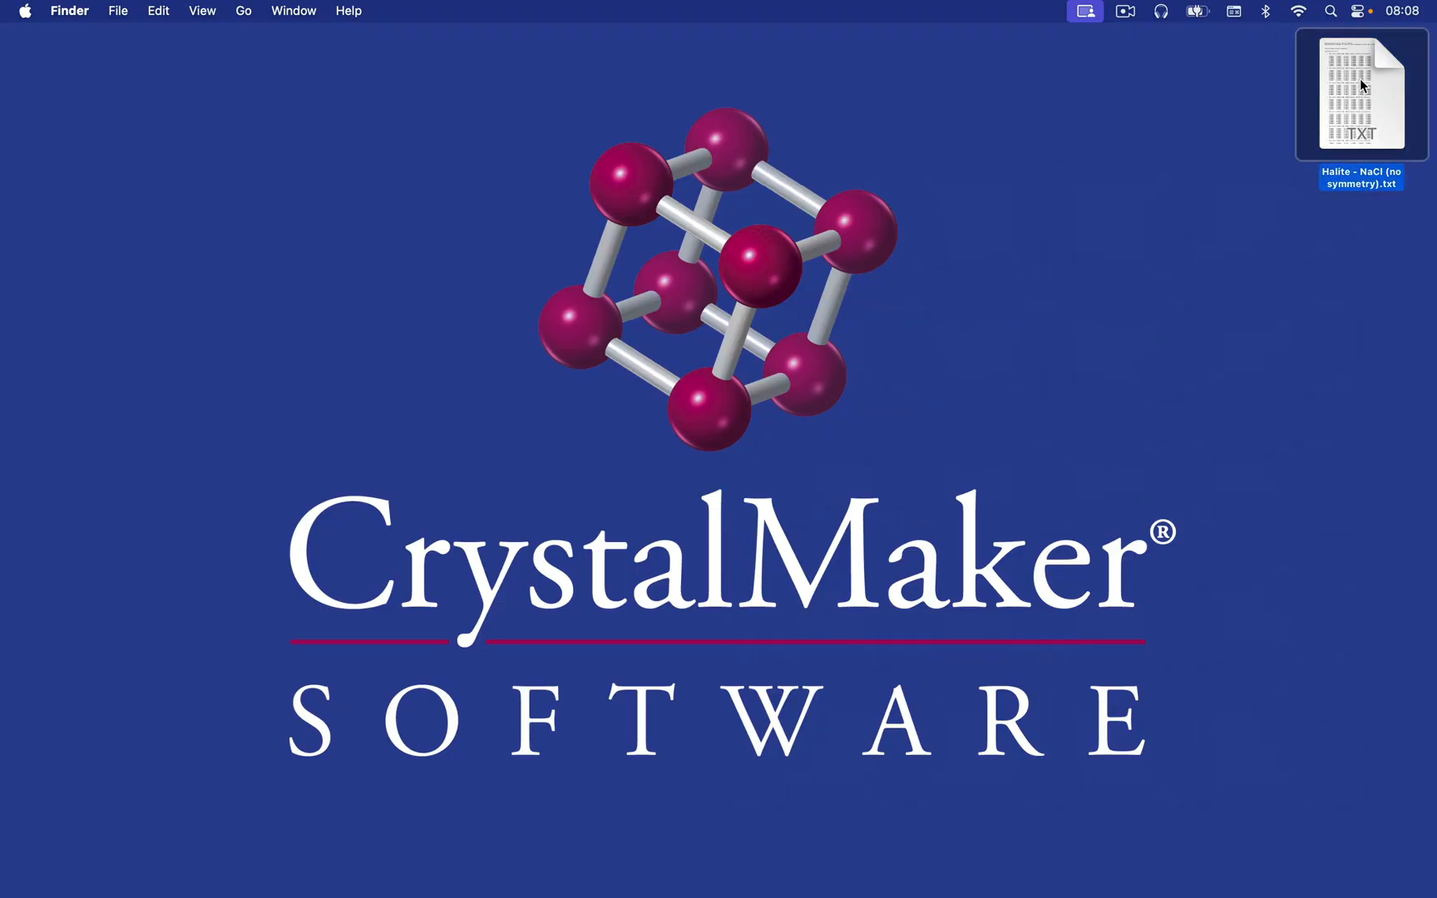
{"action": "double_click", "coordinate": [1359, 80]}
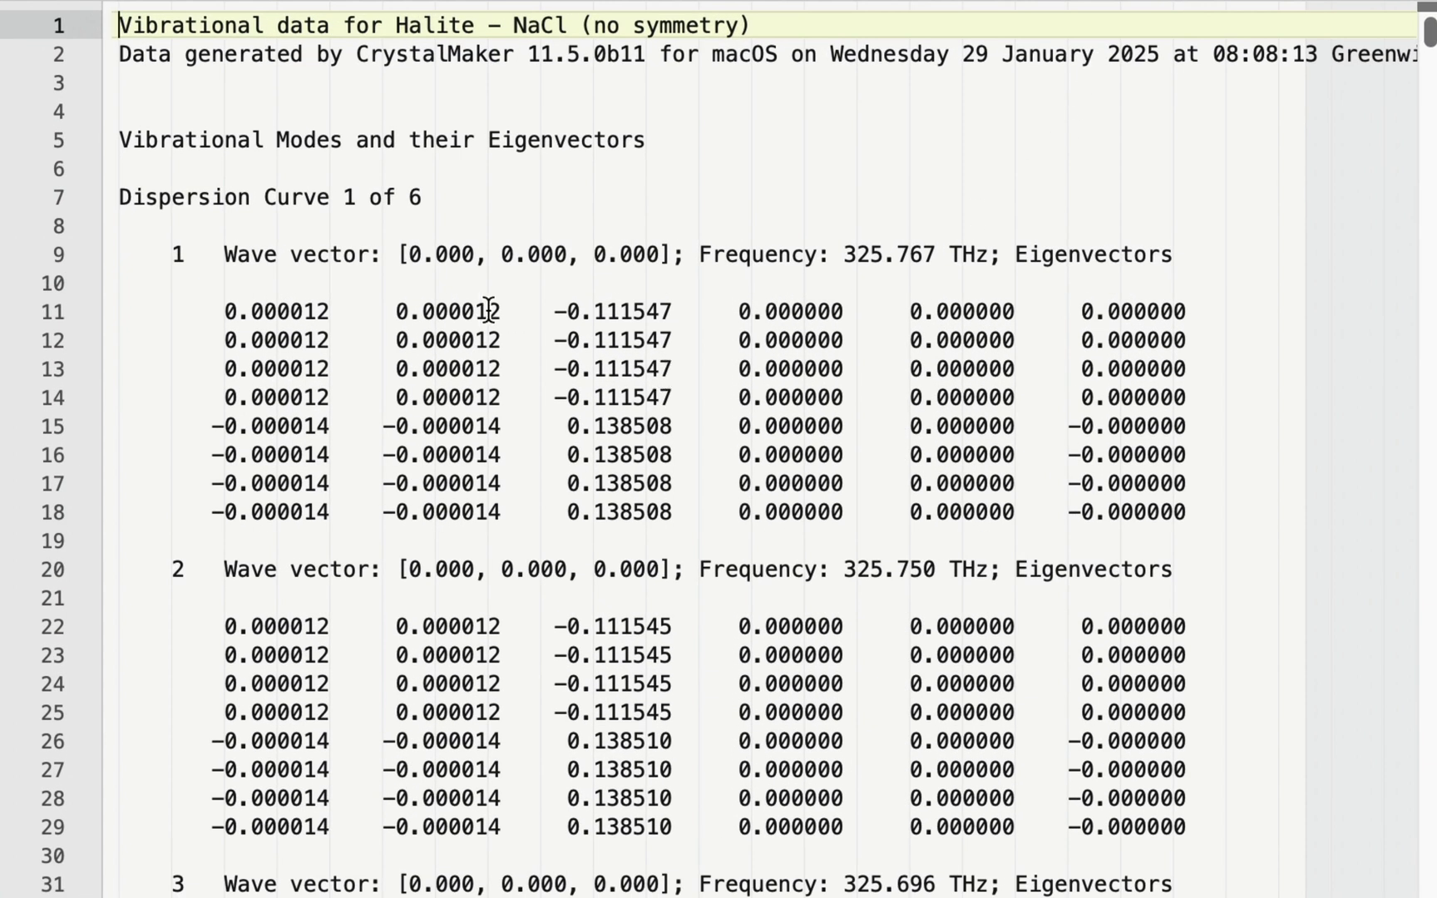
{"action": "scroll", "coordinate": [250, 262], "scroll_direction": "down", "scroll_amount": 7}
{"action": "scroll", "coordinate": [252, 262], "scroll_direction": "down", "scroll_amount": 20}
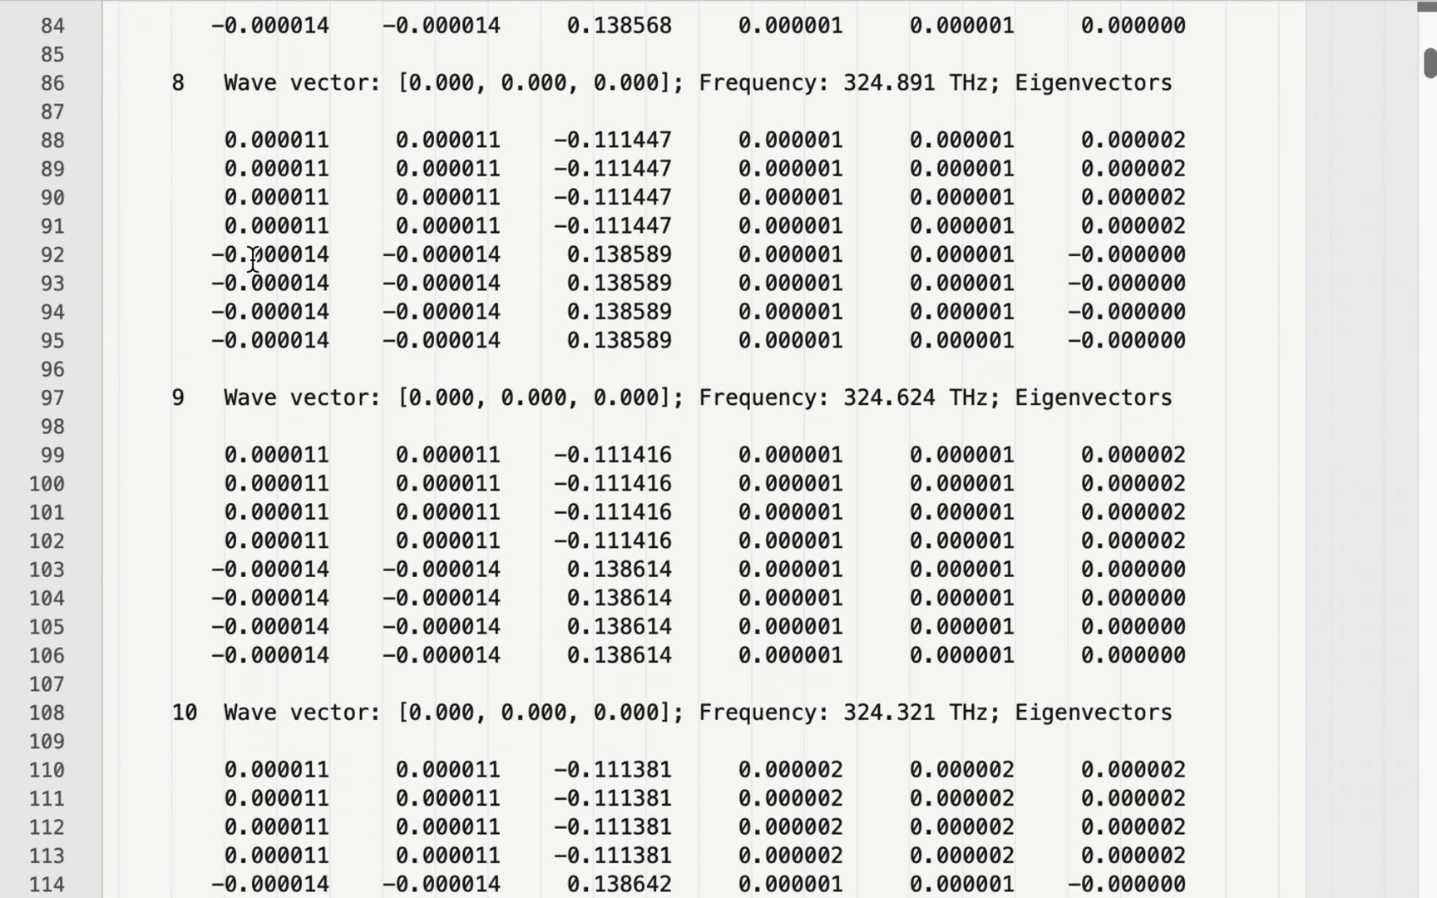
{"action": "scroll", "coordinate": [252, 262], "scroll_direction": "down", "scroll_amount": 7}
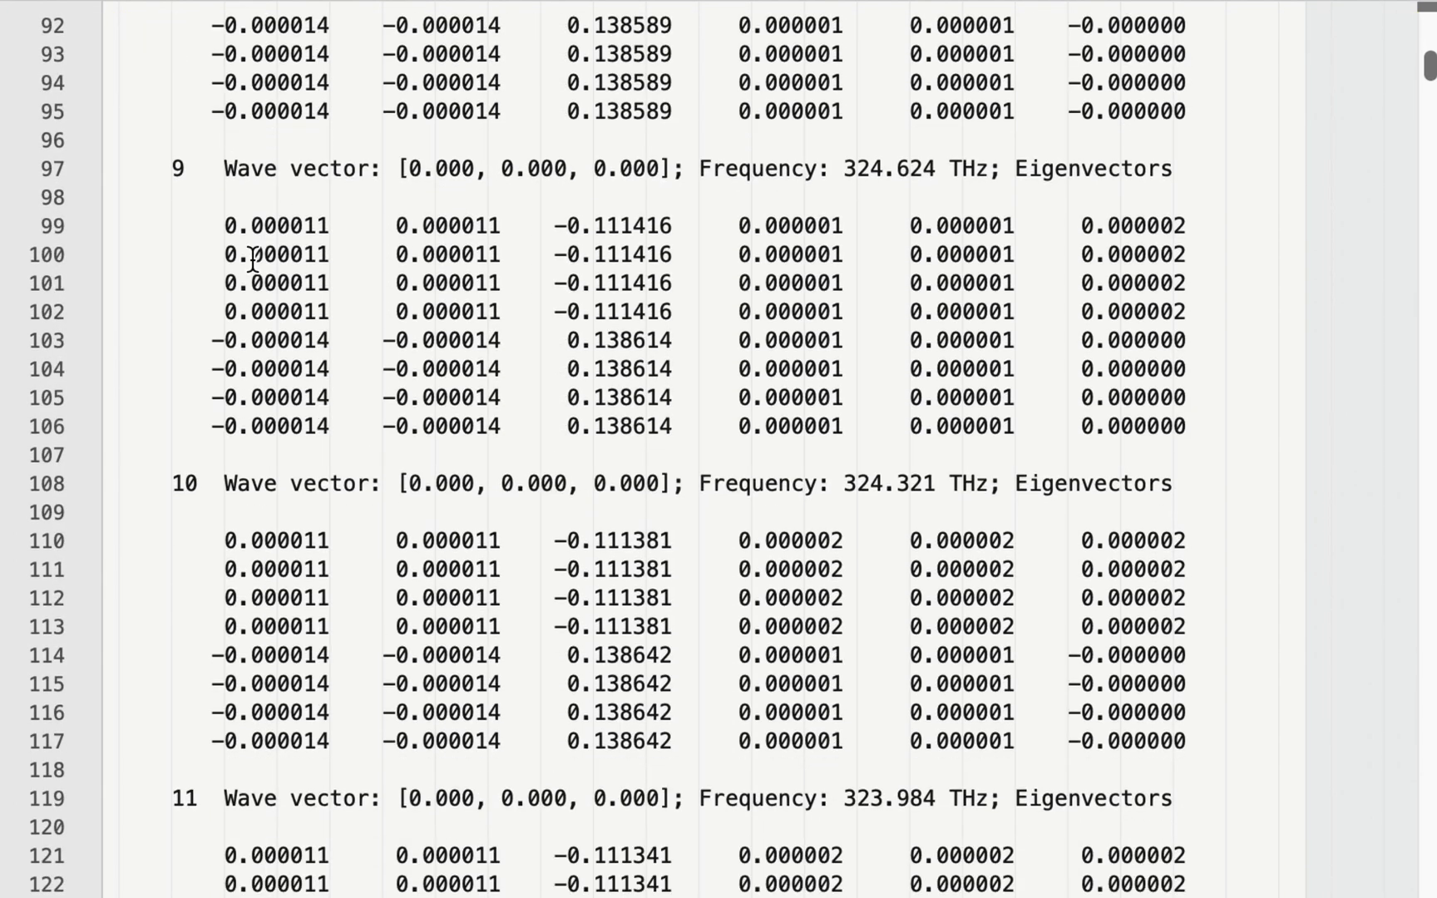
{"action": "scroll", "coordinate": [252, 260], "scroll_direction": "down", "scroll_amount": 10}
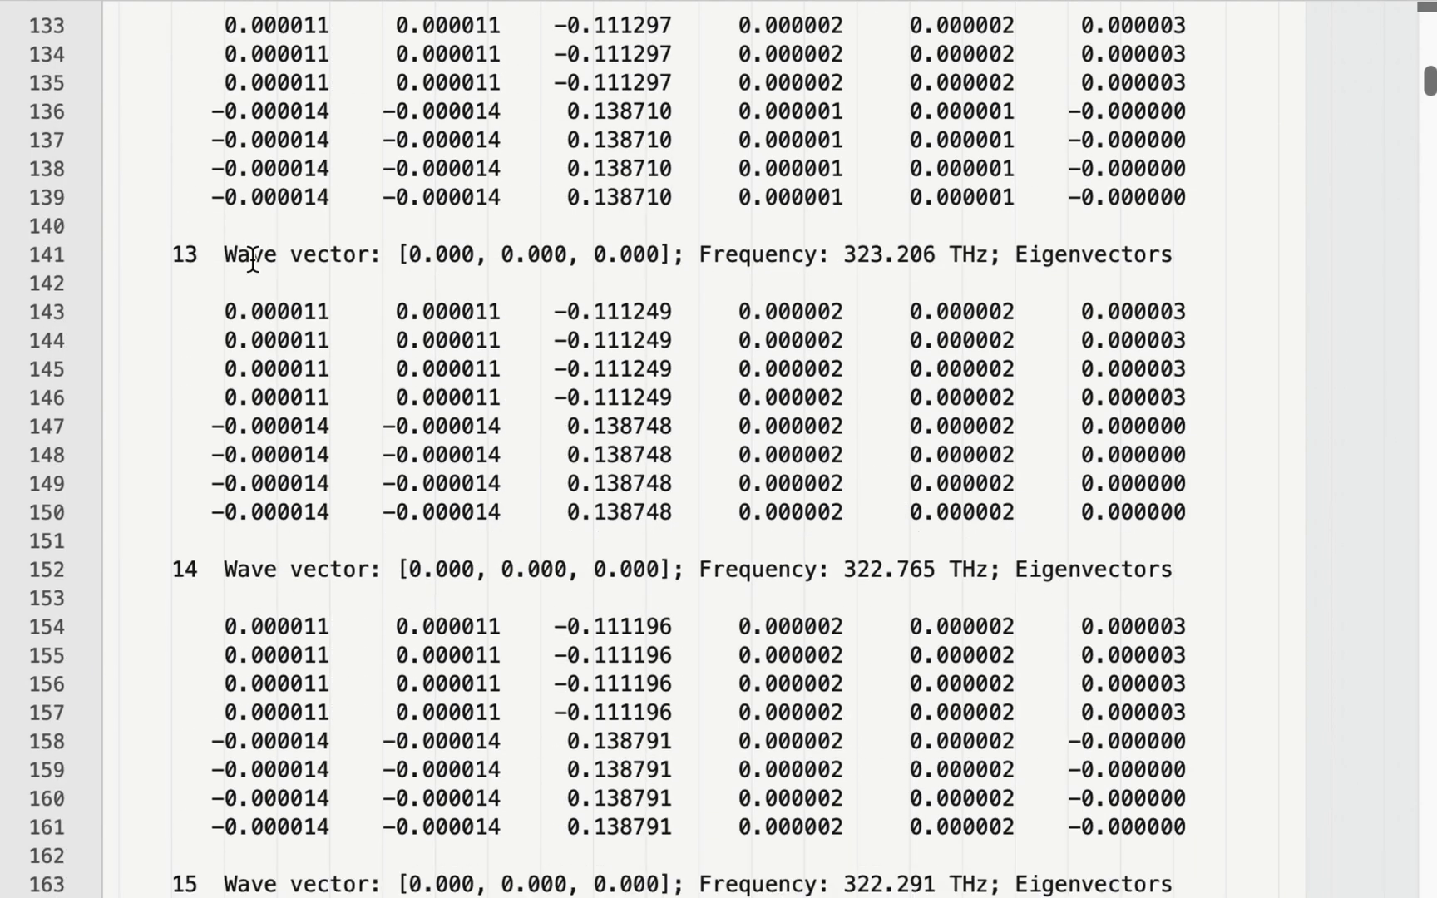
{"action": "scroll", "coordinate": [252, 260], "scroll_direction": "down", "scroll_amount": 7}
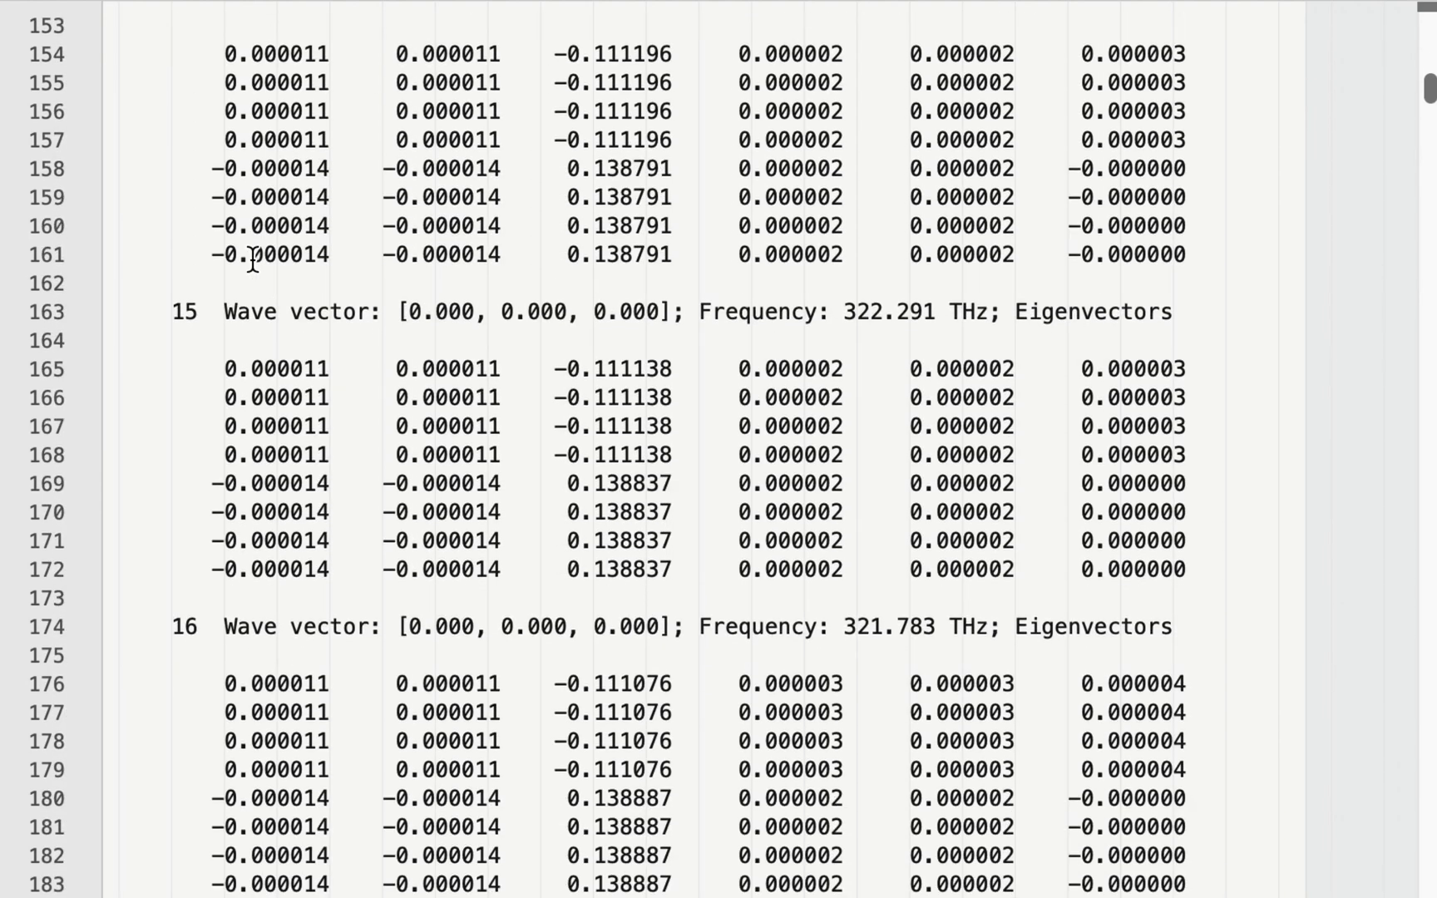
{"action": "key", "text": "super+Up"}
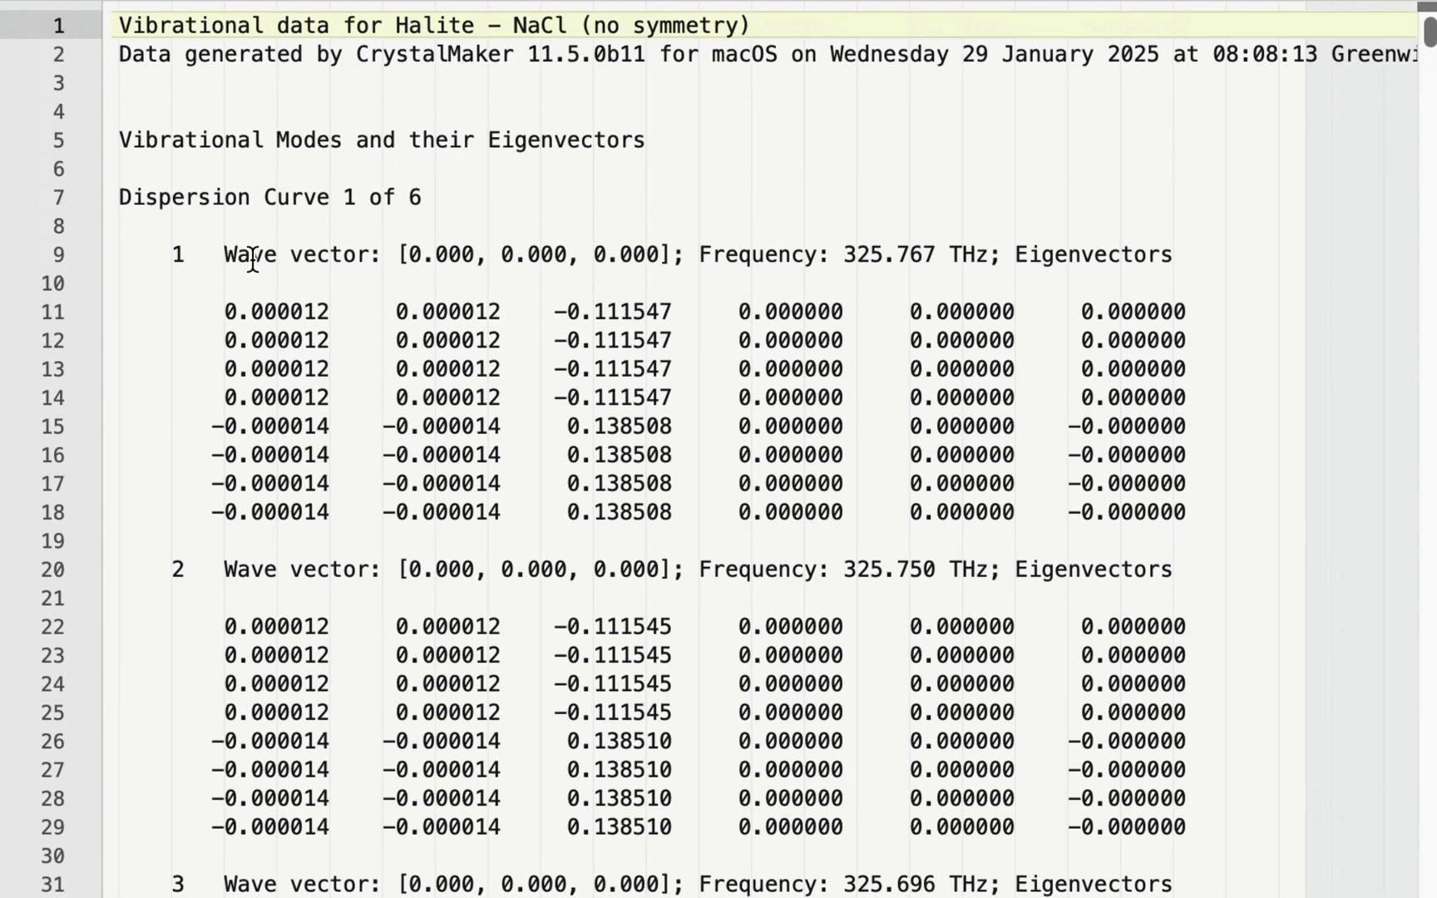
Select the eight eigenvector rows of the first mode in dispersion curve 1, lines 11 to 18.
{"action": "triple_click", "coordinate": [278, 311]}
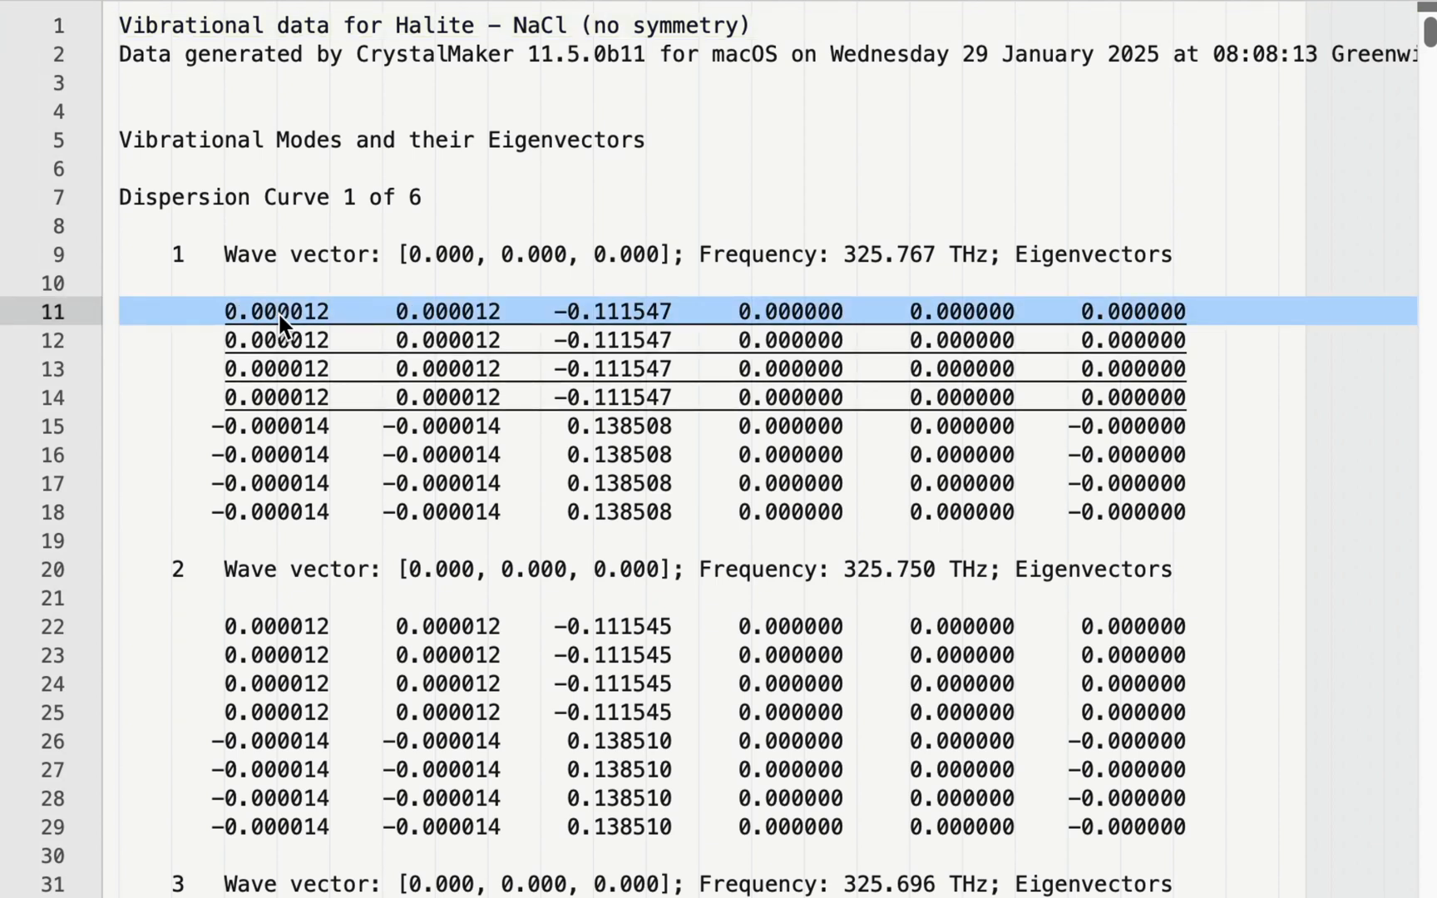
{"action": "key", "text": "Left"}
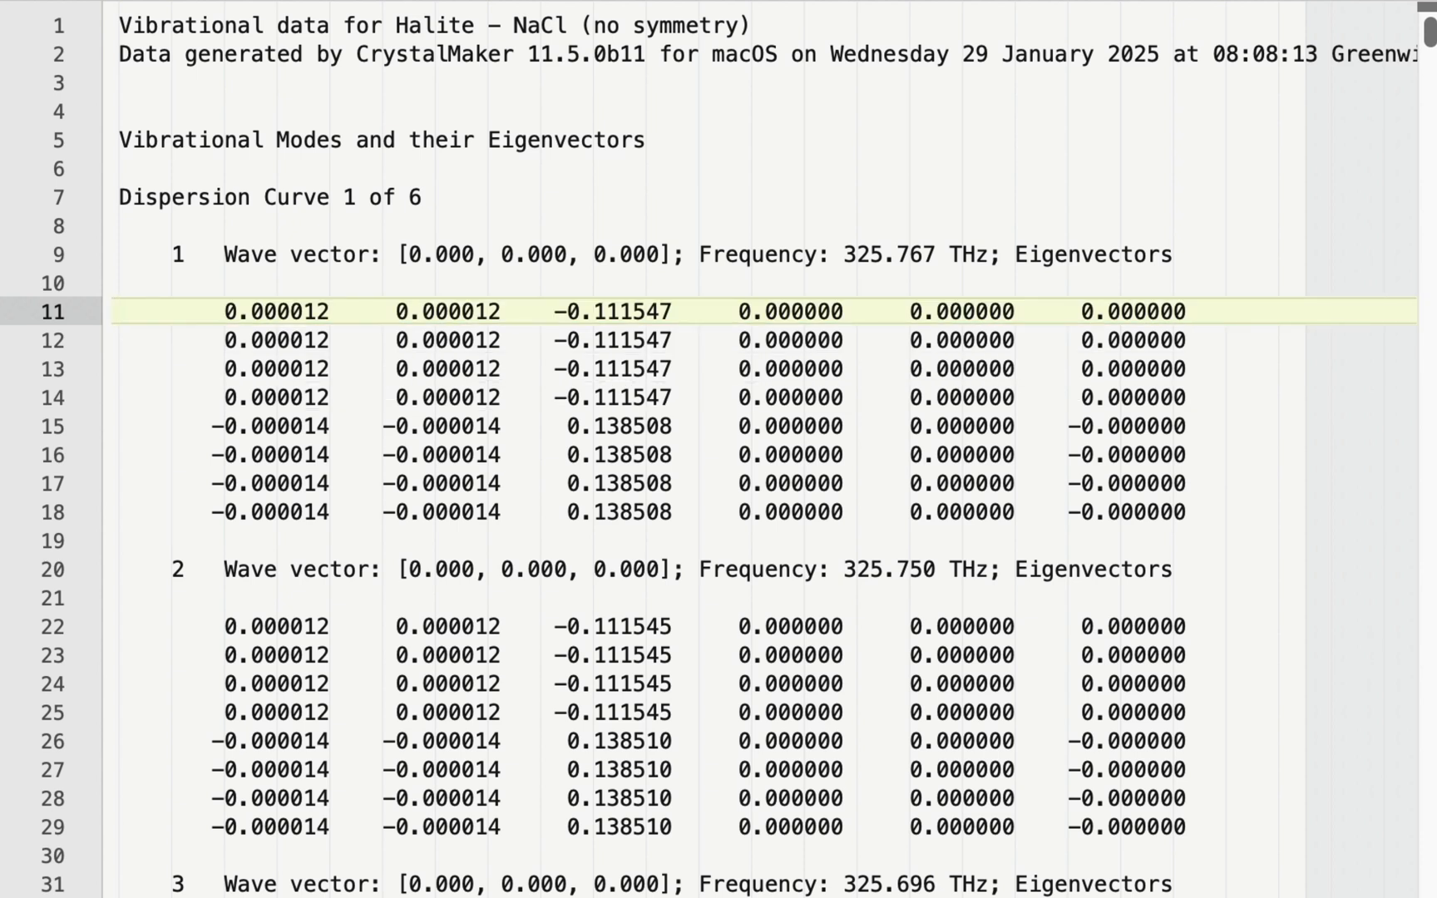
{"action": "key", "text": "shift+Down"}
{"action": "key", "text": "shift+Down"}
{"action": "key", "text": "shift+Down"}
{"action": "key", "text": "shift+Down"}
{"action": "key", "text": "shift+Down"}
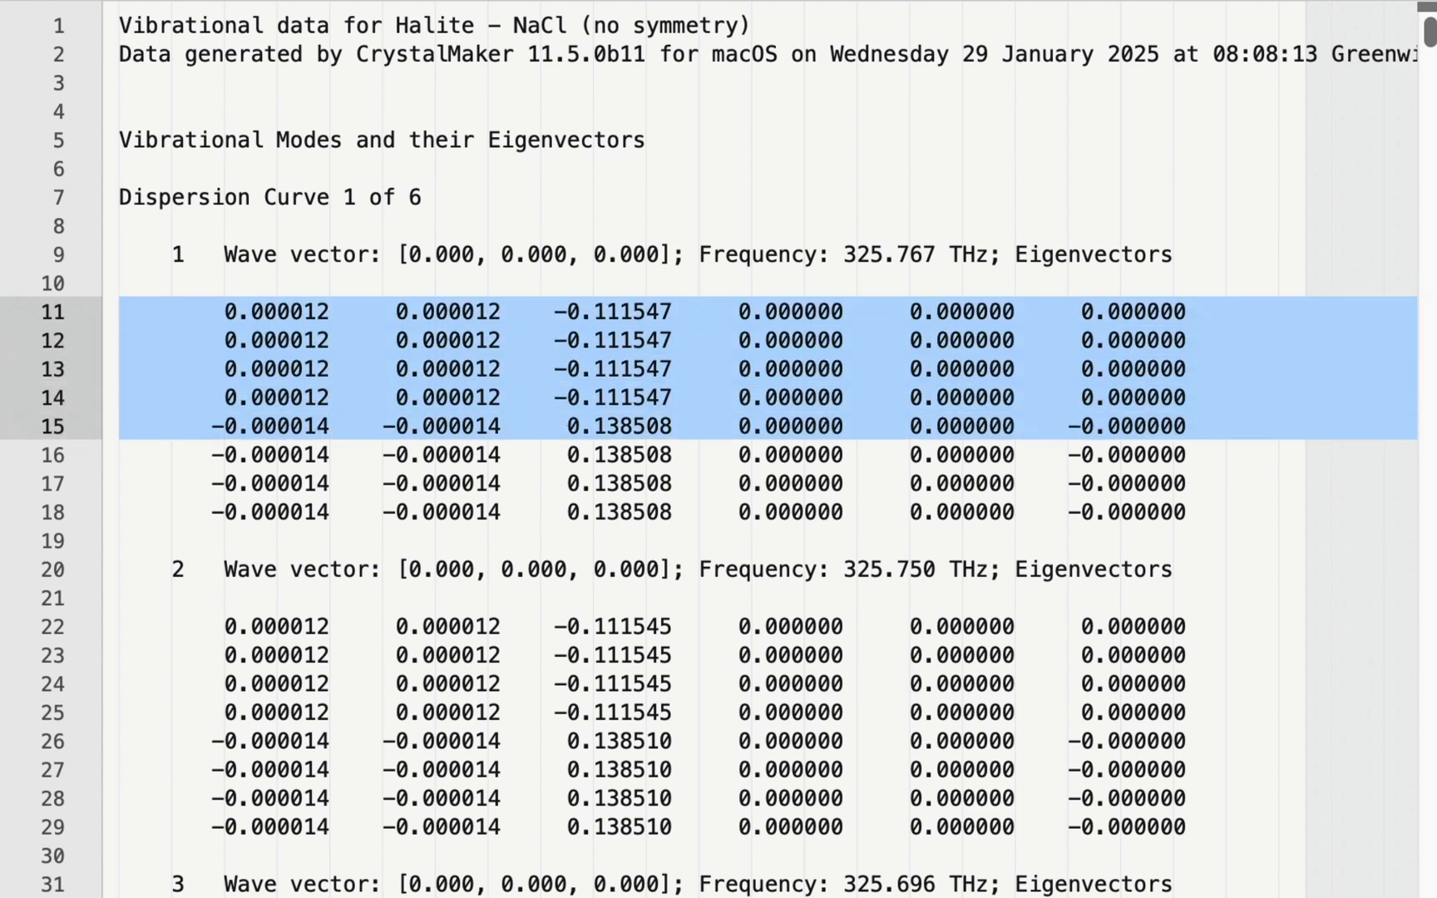
{"action": "key", "text": "shift+Down"}
{"action": "key", "text": "shift+Down"}
{"action": "key", "text": "shift+Down"}
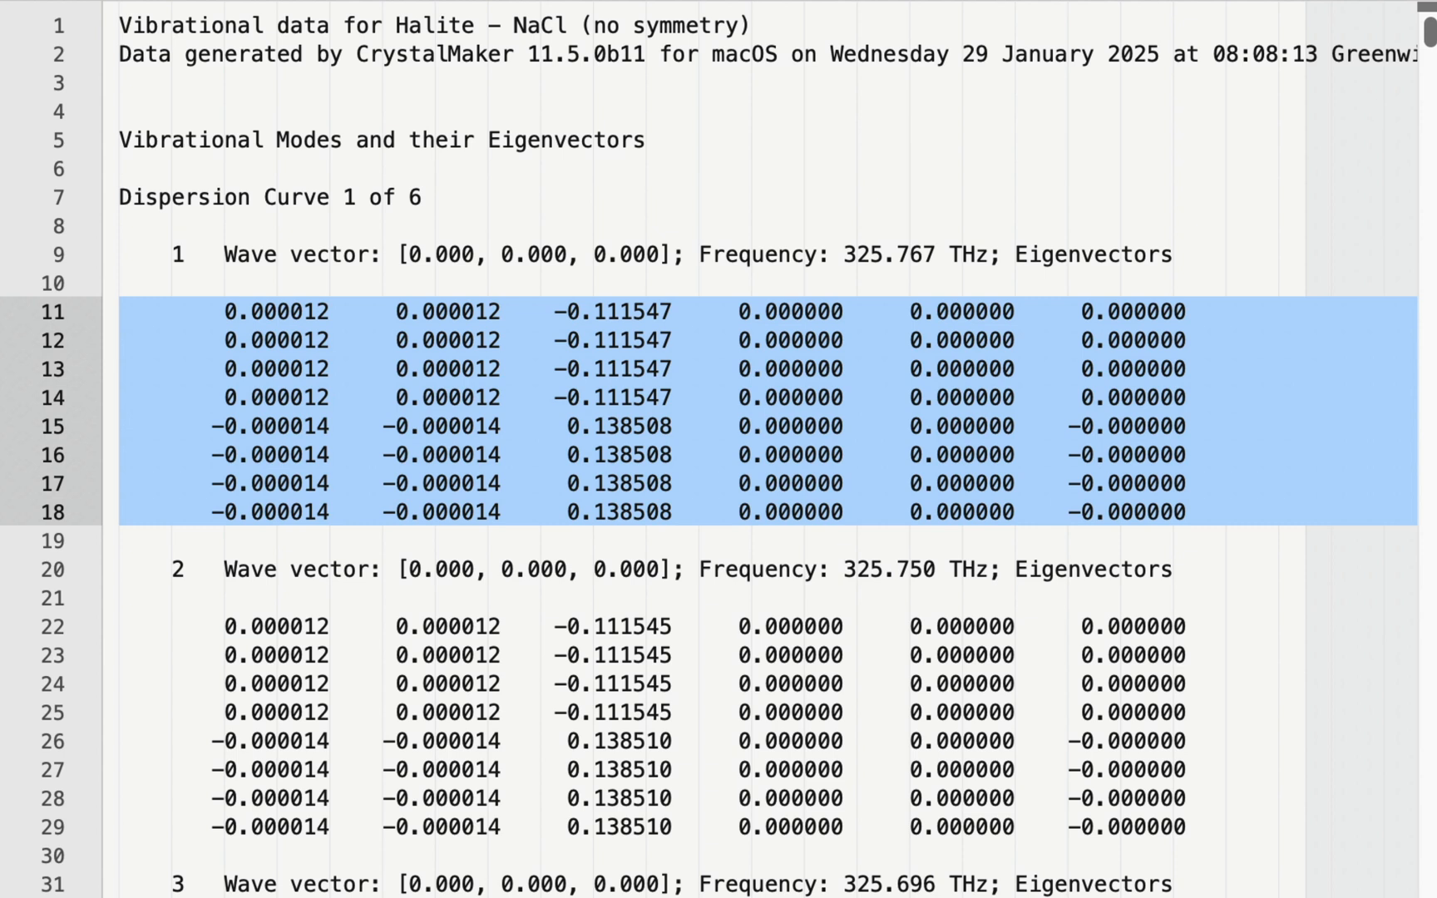